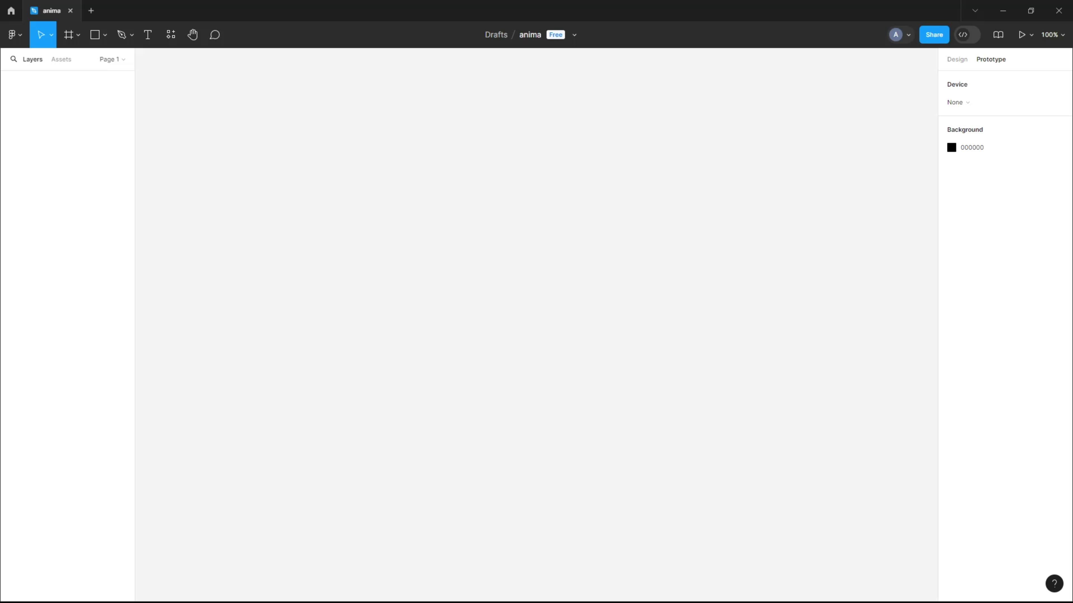
Add a text layer reading '1' on the canvas and zoom in on it
key("t")
left_click(536, 296)
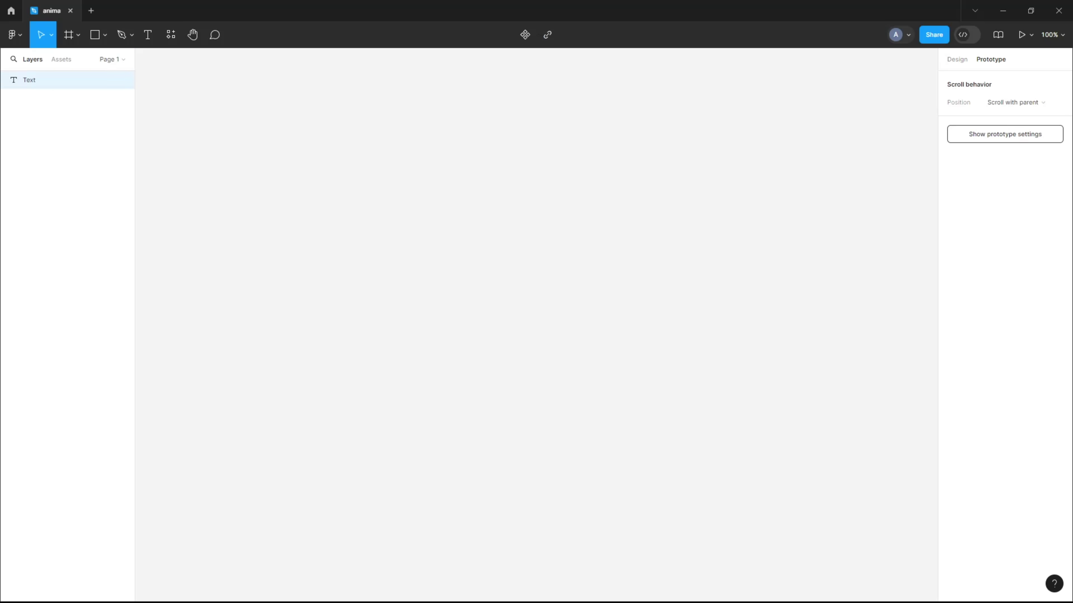
type("1")
scroll(530, 328, "up", 1)
scroll(530, 328, "up", 1)
scroll(531, 328, "up", 2)
scroll(531, 328, "up", 3)
scroll(535, 321, "up", 1)
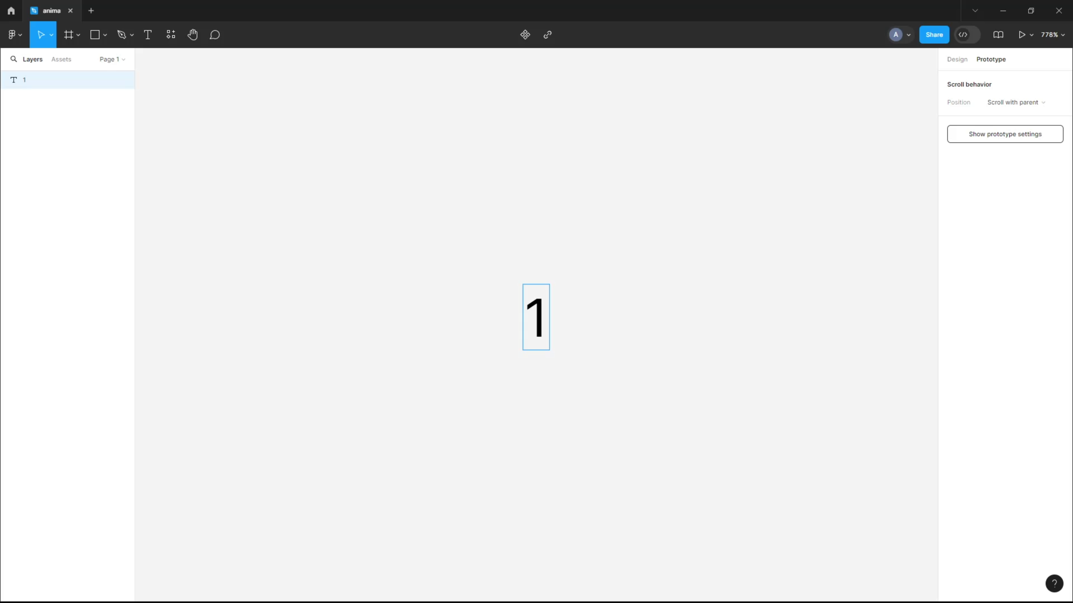
key("Return")
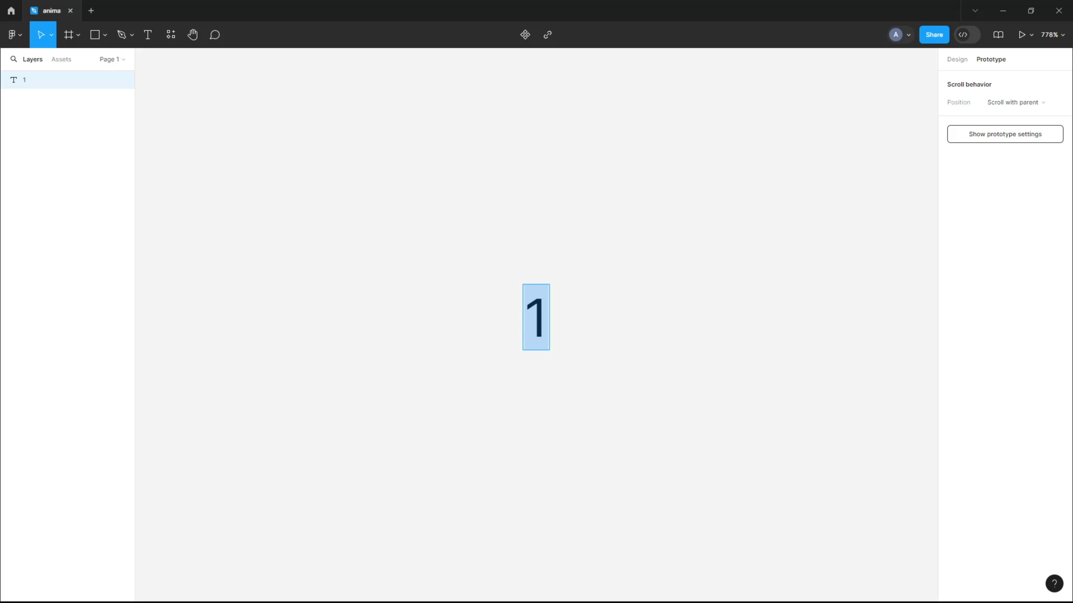
key("alt+8")
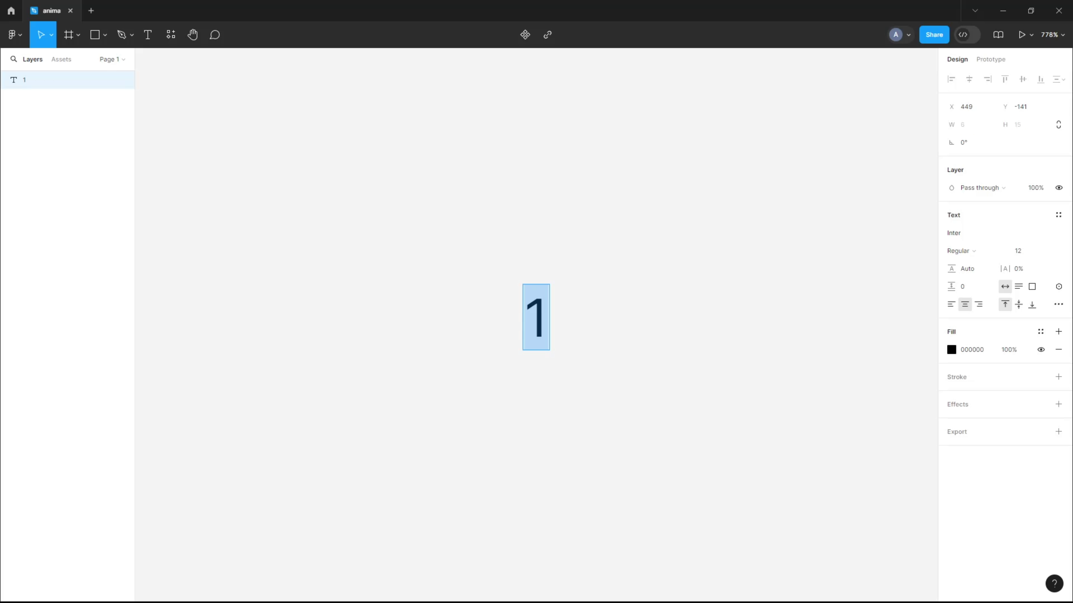
key("Escape")
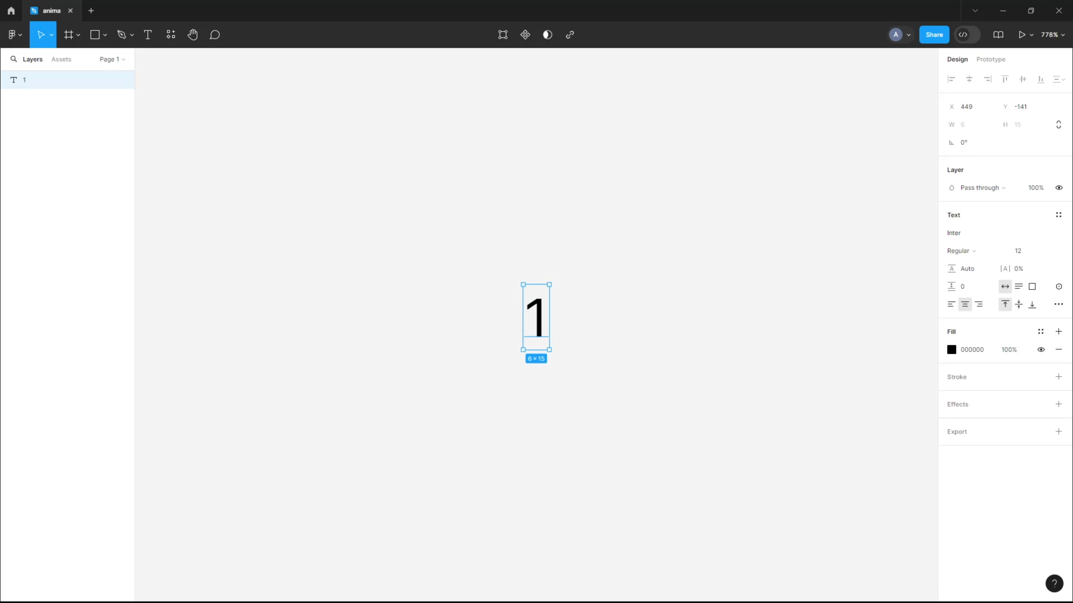
Wrap the 1 text in an auto-layout frame fixed at 40 × 40
right_click(533, 253)
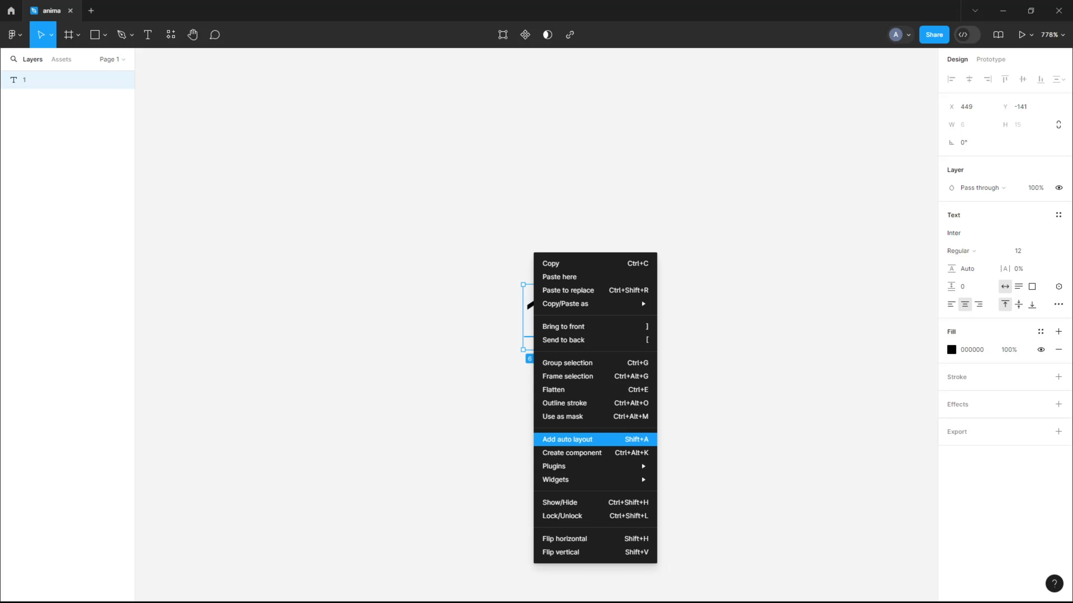
left_click(567, 440)
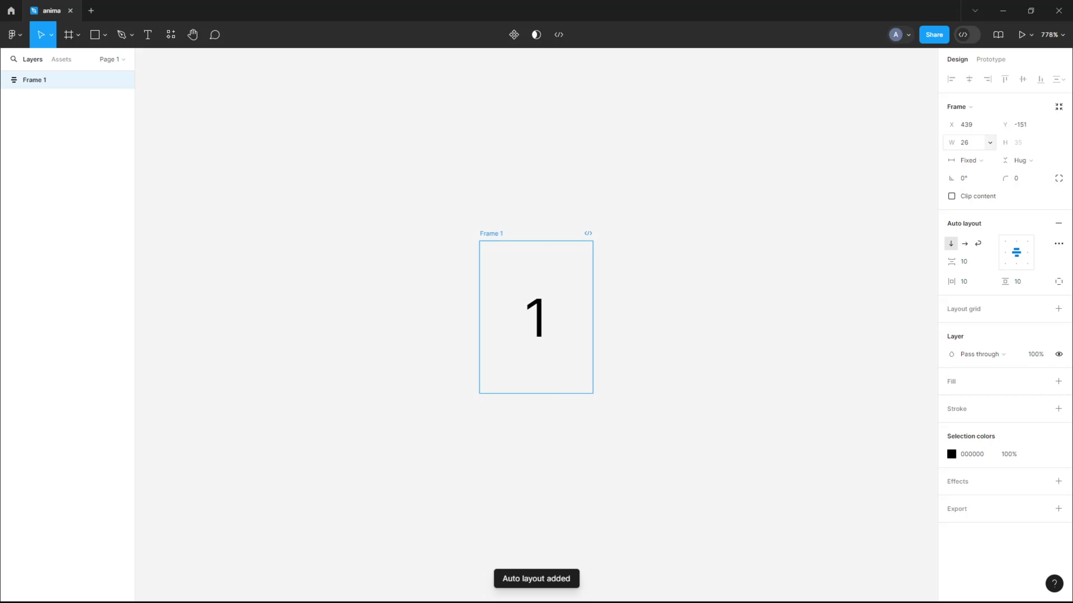
left_click(967, 143)
type("40")
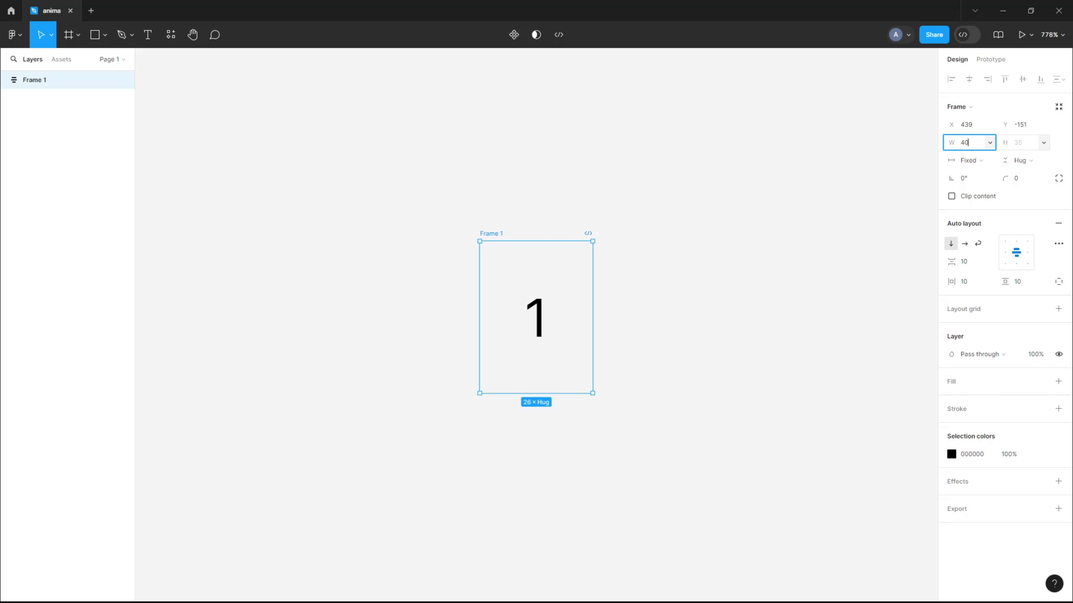
left_click(1020, 142)
type("40")
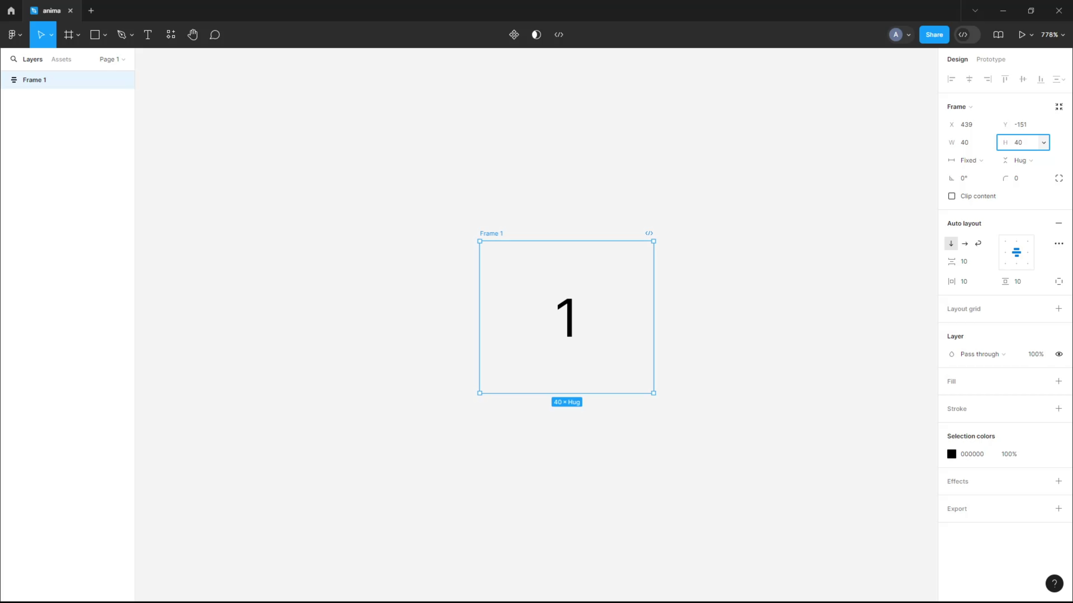
key("Return")
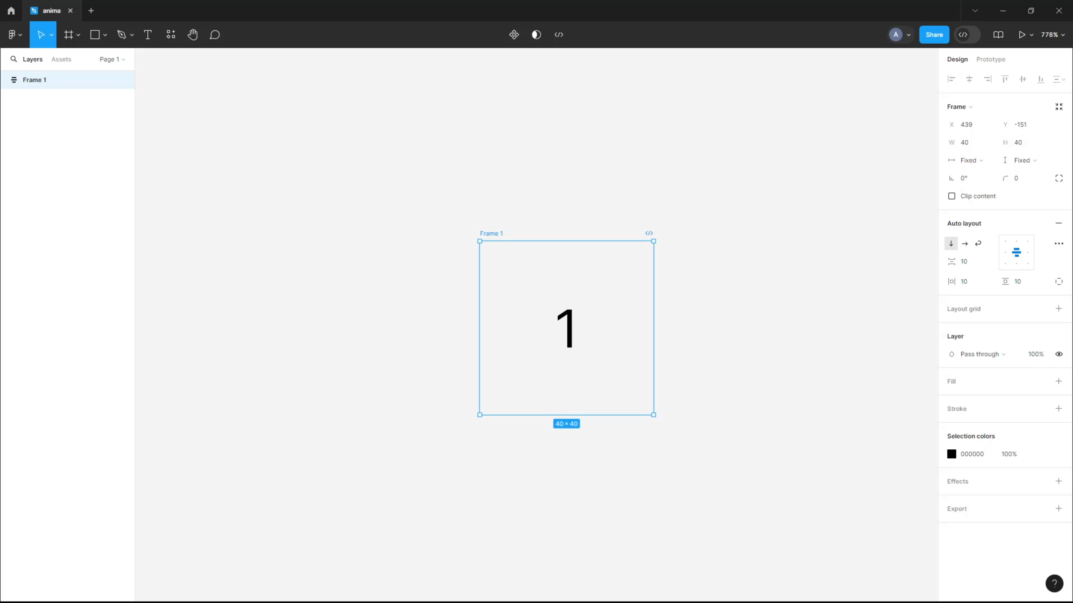
key("h")
left_click_drag(566, 330, 541, 330)
key("v")
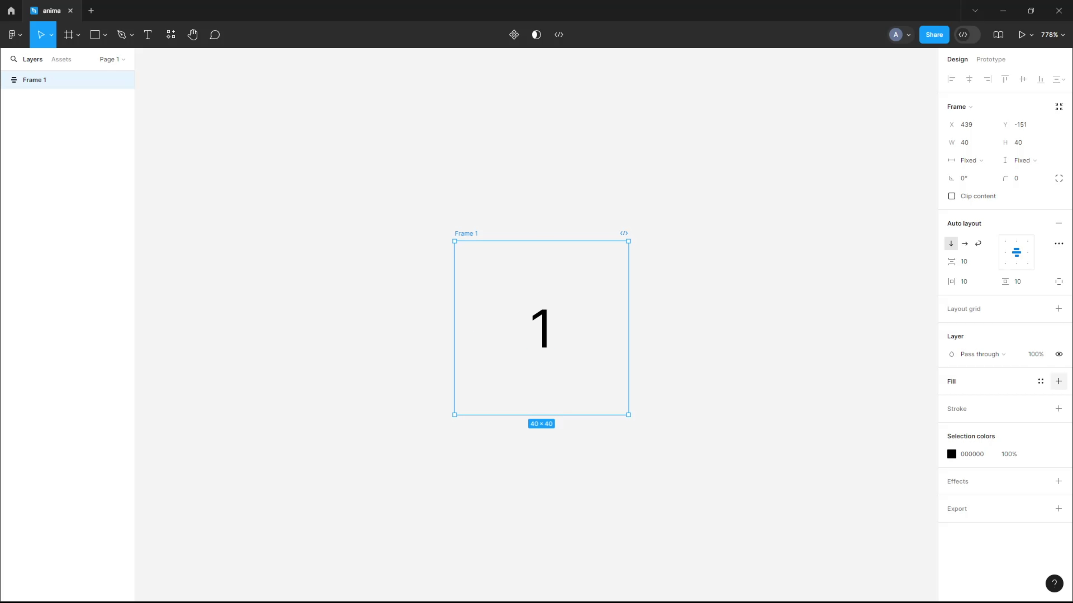
Fill Frame 1 white and duplicate it twice into Frame 2 and Frame 3
left_click(1058, 381)
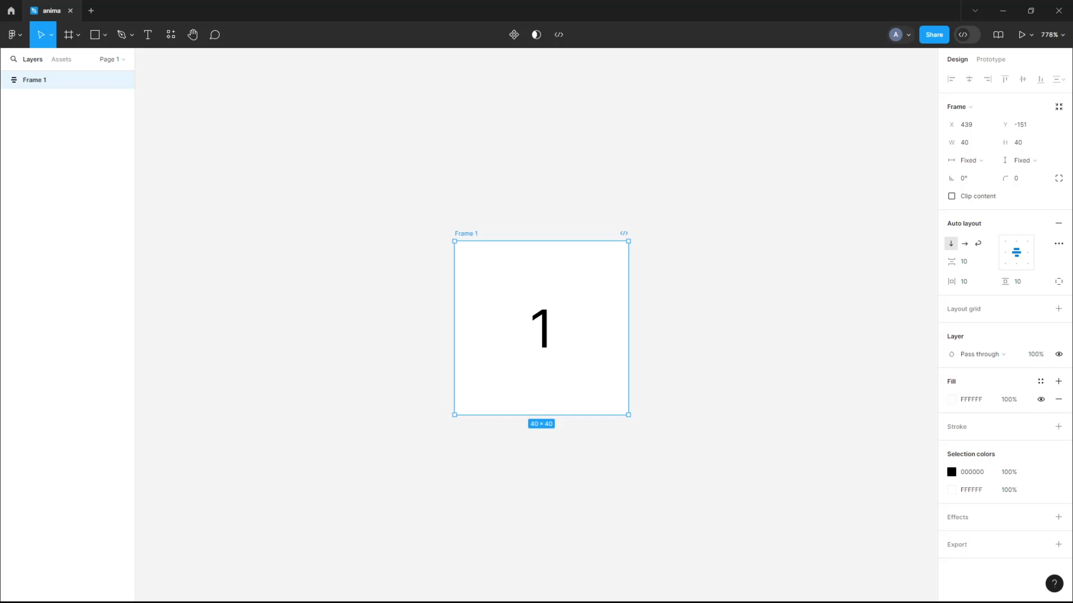
key("Escape")
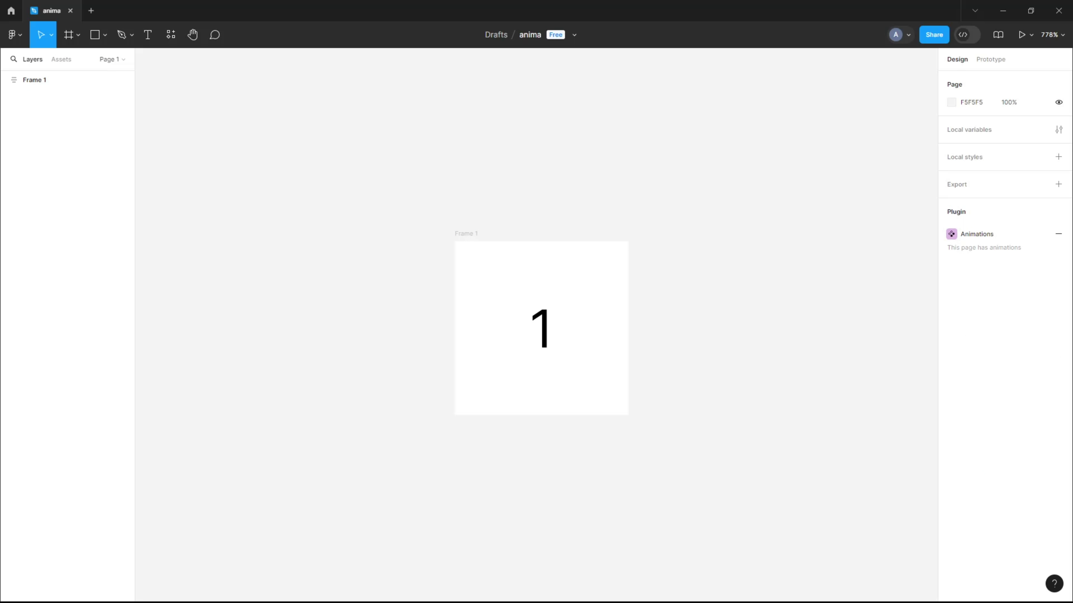
key("ctrl+a")
key("ctrl+d")
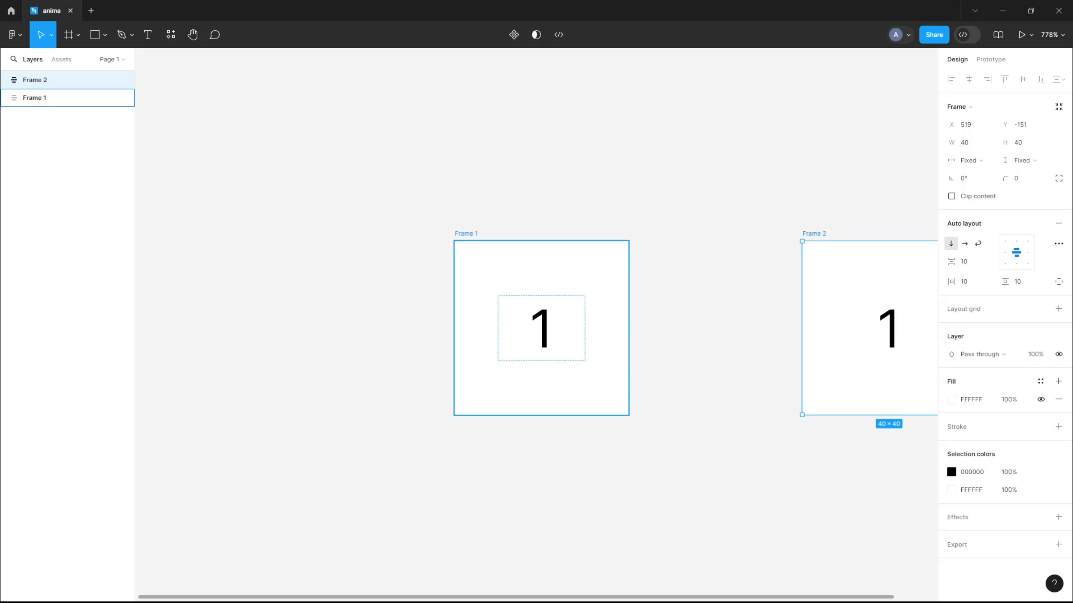
key("ctrl+d")
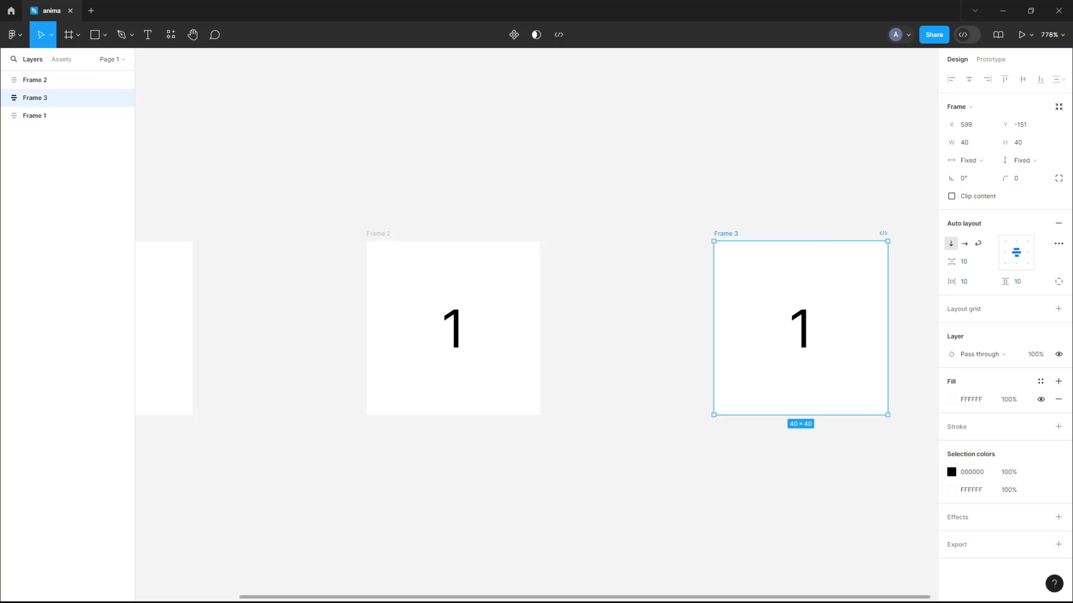
scroll(536, 321, "down", 3)
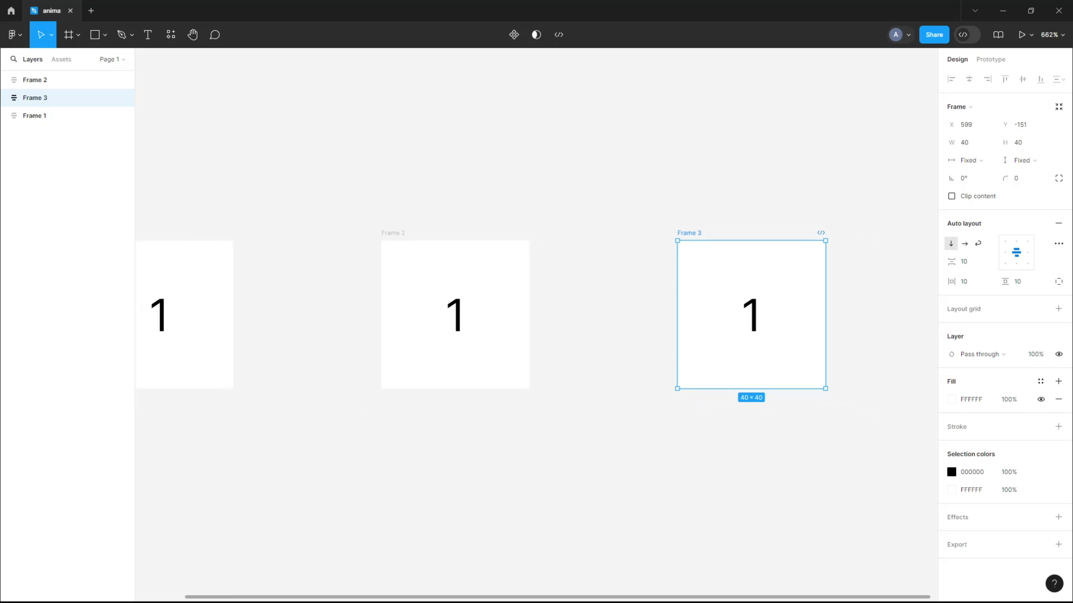
left_click(193, 35)
mouse_move(536, 322)
left_mouse_down()
mouse_move(604, 351)
mouse_move(616, 343)
left_mouse_up()
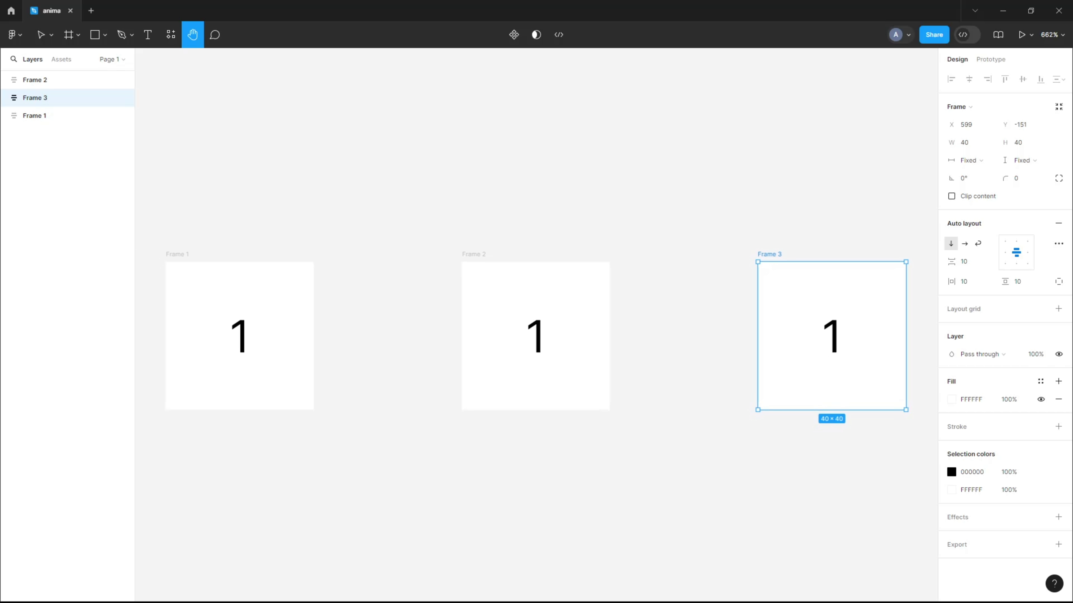
key("v")
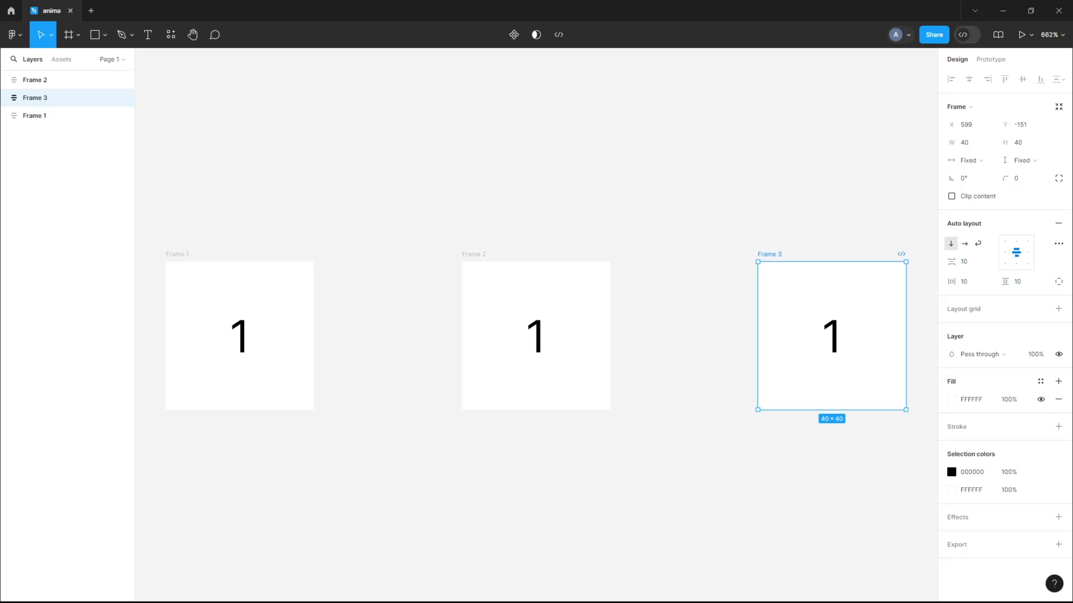
left_click(535, 336)
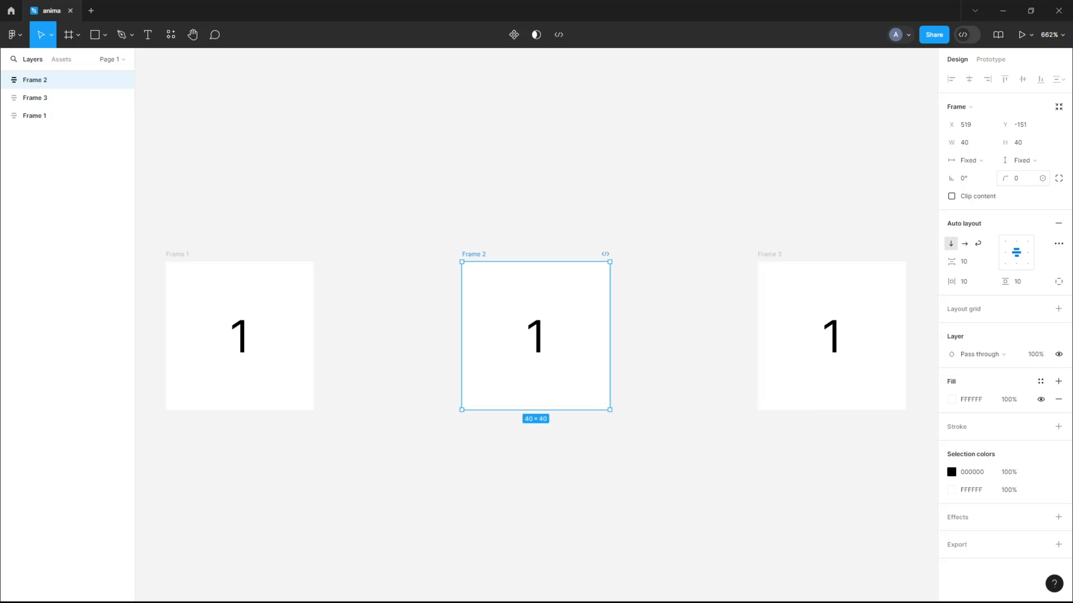
Give Frame 2 and Frame 3 a corner radius of 5
left_click(1022, 178)
type("5")
left_click(831, 336)
left_click(1022, 178)
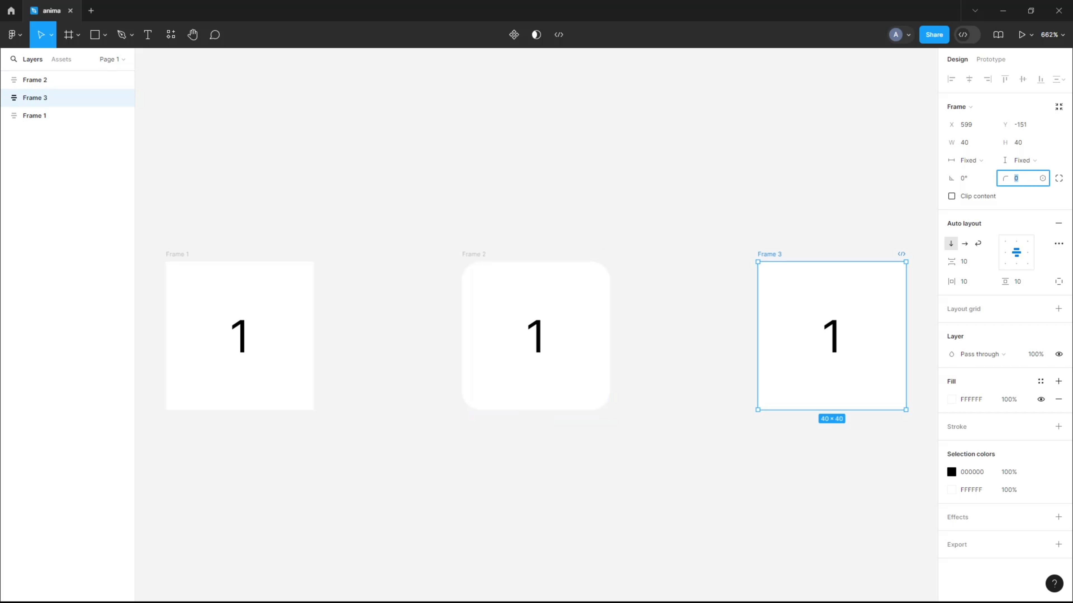
type("5")
key("Return")
Change Frame 2's fill to light grey DCDCDC
left_click(535, 336)
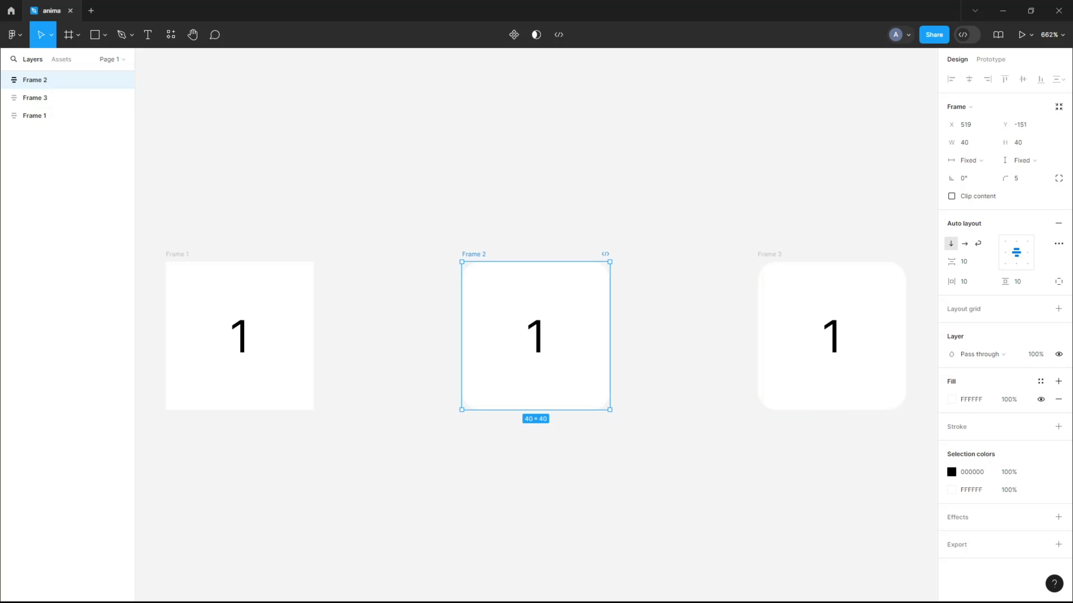
left_click(951, 399)
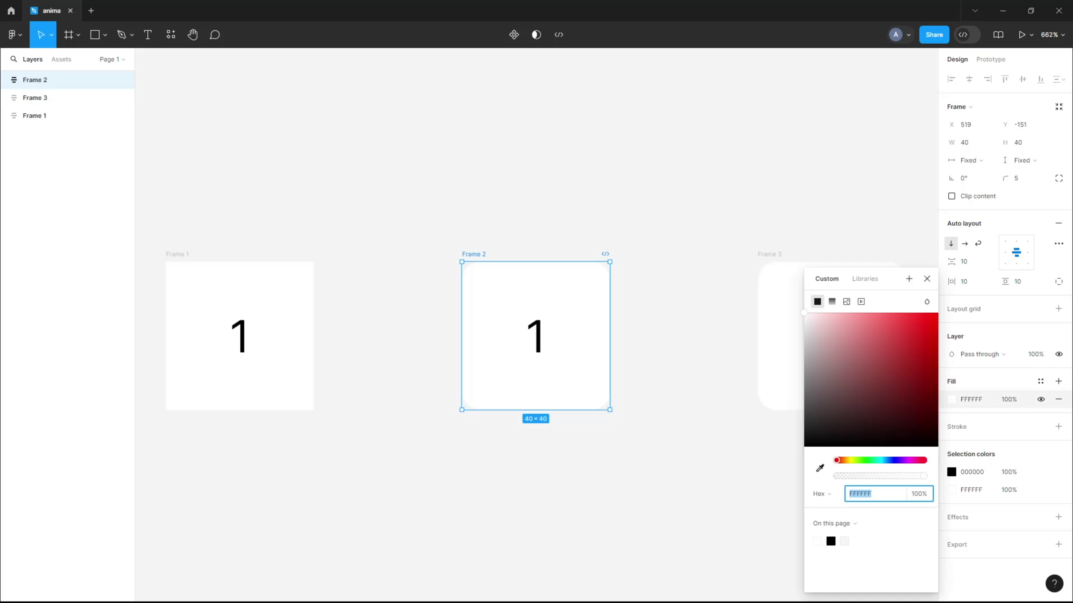
type("EDEDED")
key("Return")
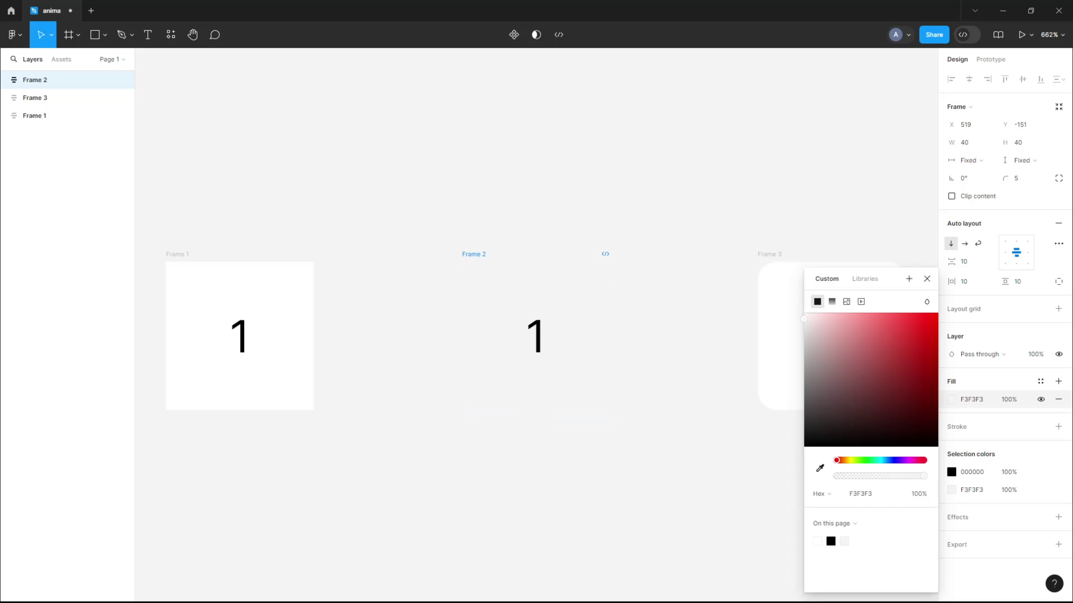
left_click_drag(804, 323, 804, 328)
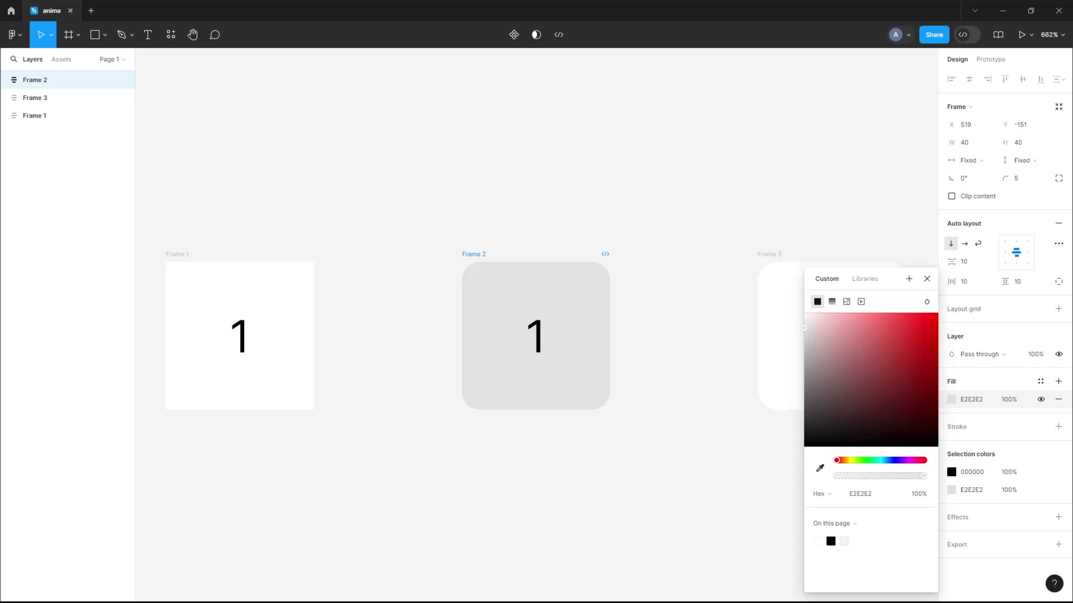
left_click(860, 494)
type("DCDCDC")
key("Return")
Fill Frame 3 black and make its 1 text white (FFFFFF)
left_click(777, 338)
left_click(951, 399)
left_click_drag(826, 427, 804, 447)
double_click(798, 336)
left_click(860, 494)
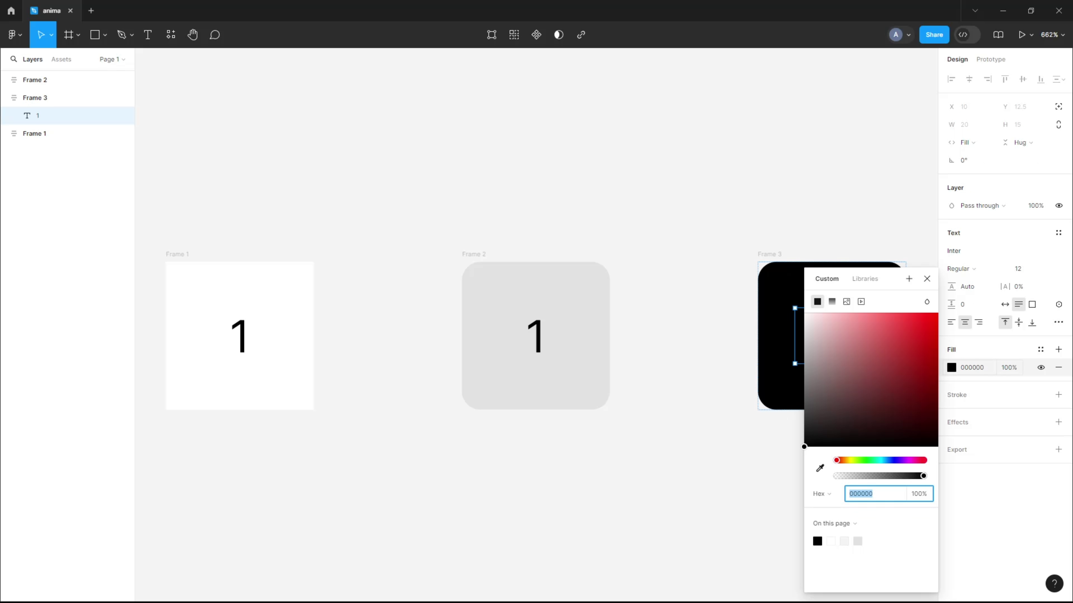
type("FFFFFF")
key("Return")
left_click(926, 278)
left_click(1051, 35)
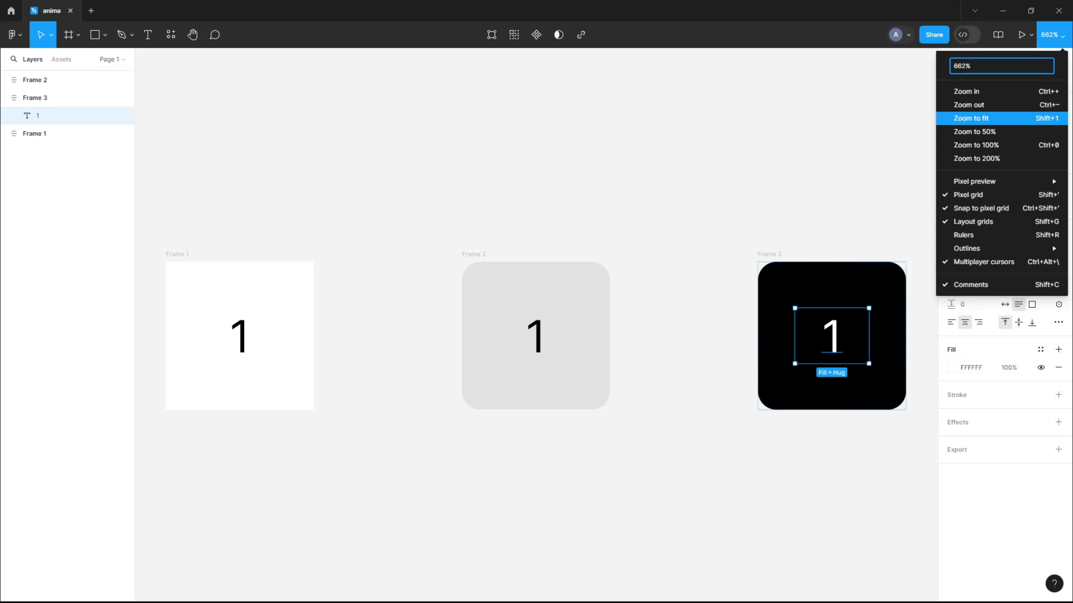
Select the three day frames and combine them into the Component 1 variant set
left_click(976, 145)
key("Escape")
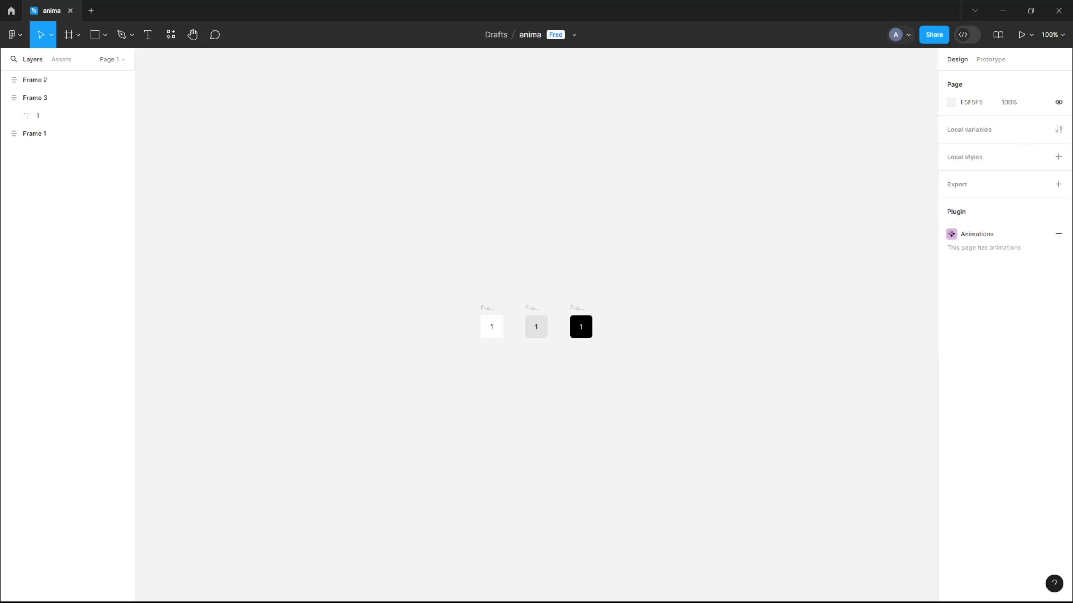
mouse_move(450, 269)
left_mouse_down()
mouse_move(623, 357)
mouse_move(627, 382)
left_mouse_up()
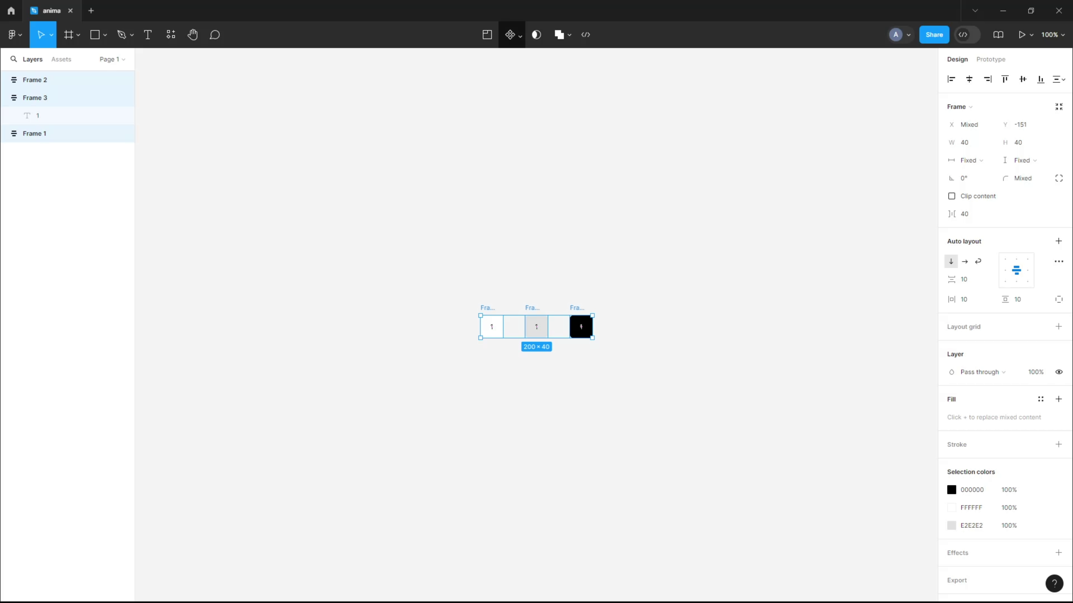
left_click(512, 35)
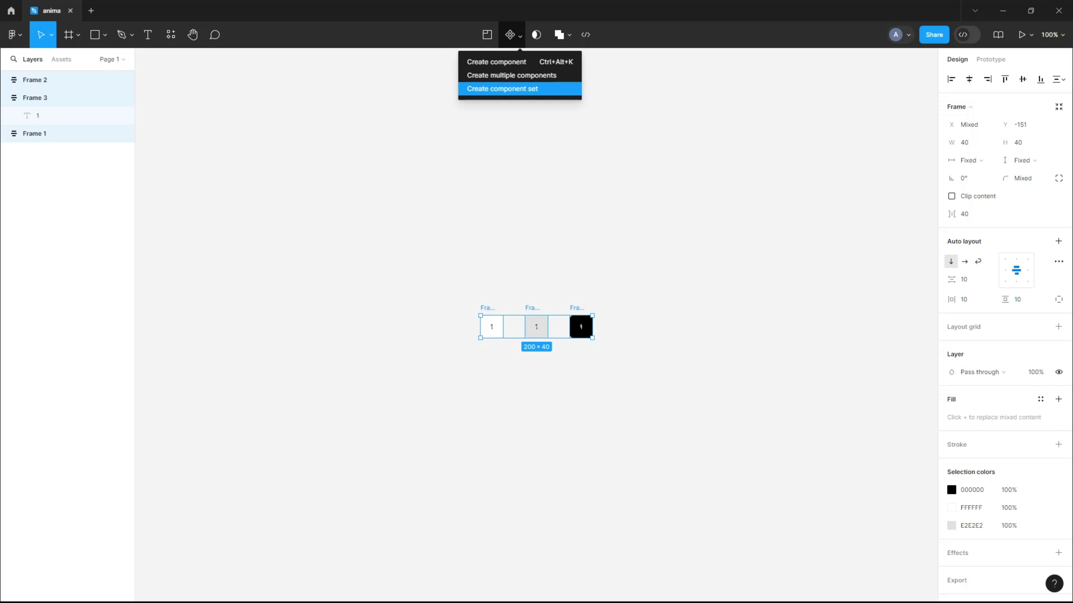
left_click(502, 89)
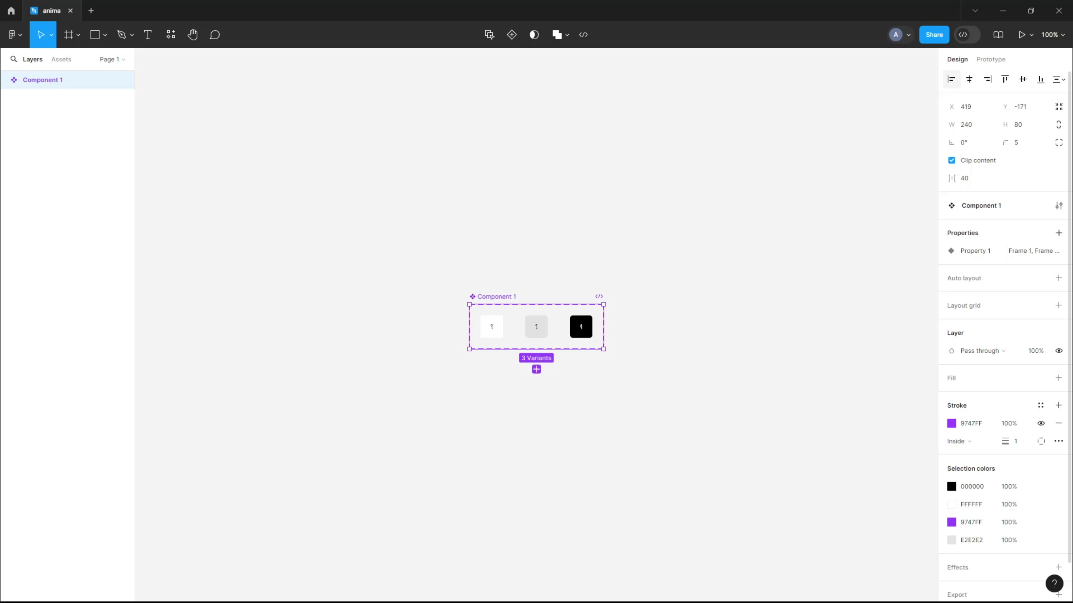
Link Frame 1 to Frame 2 while hovering, with Smart animate, Ease out 100ms
left_click(990, 59)
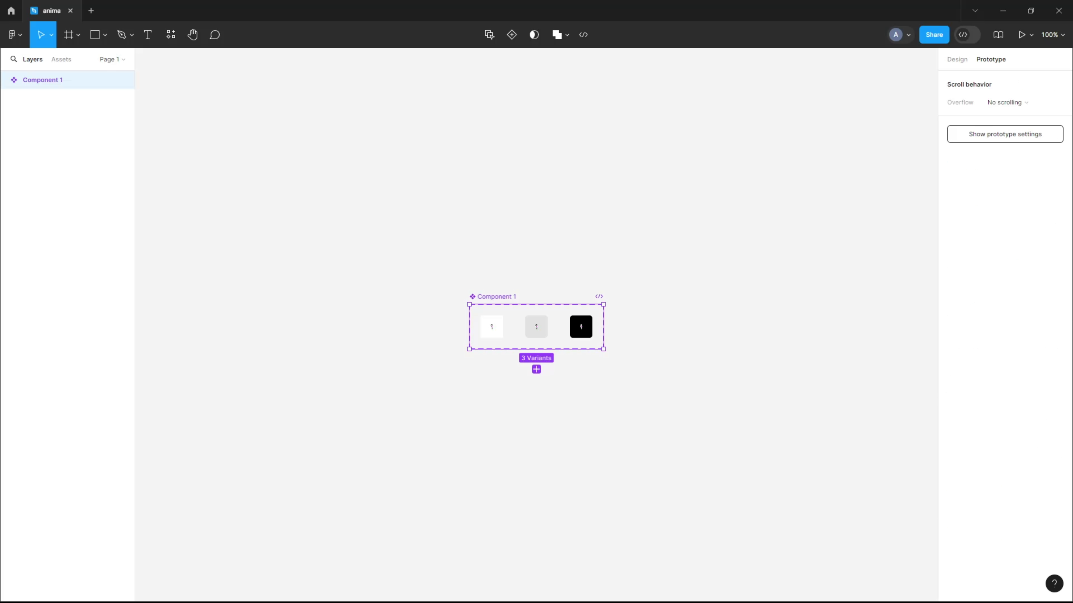
double_click(491, 327)
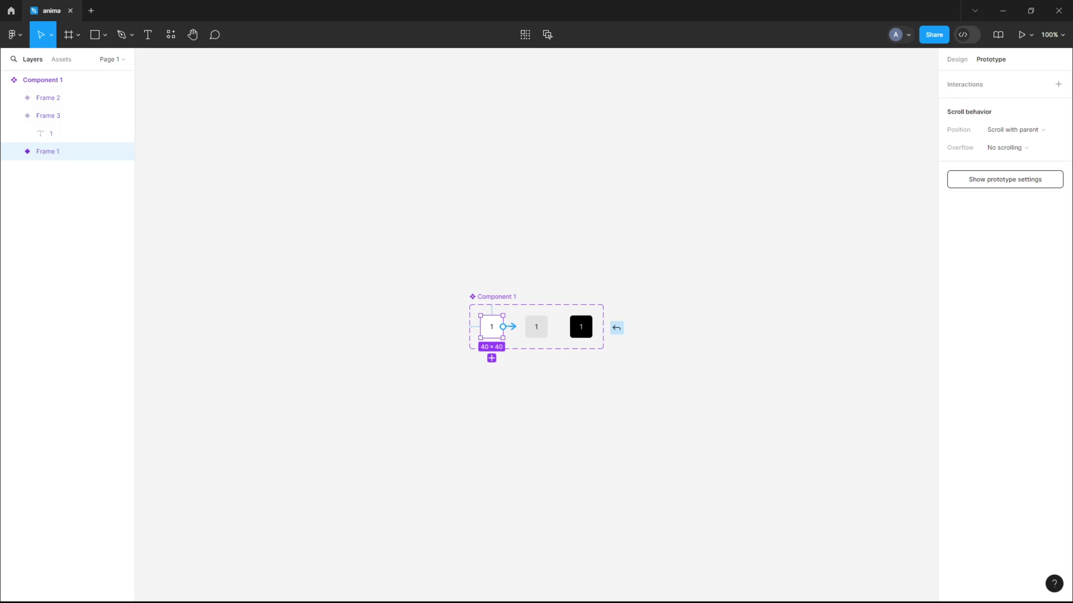
left_click_drag(503, 326, 526, 327)
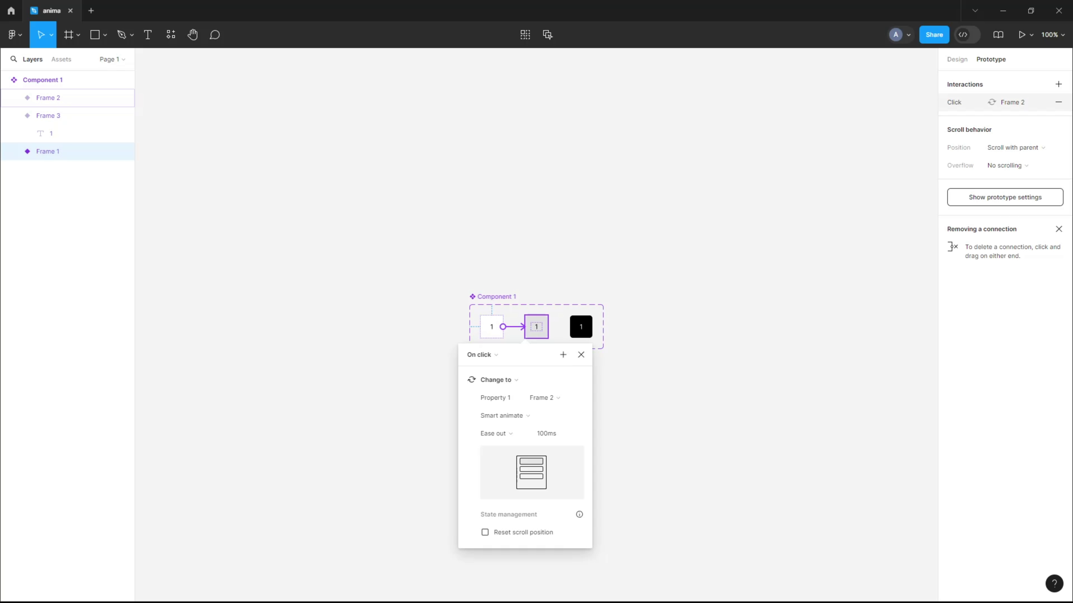
left_click(480, 354)
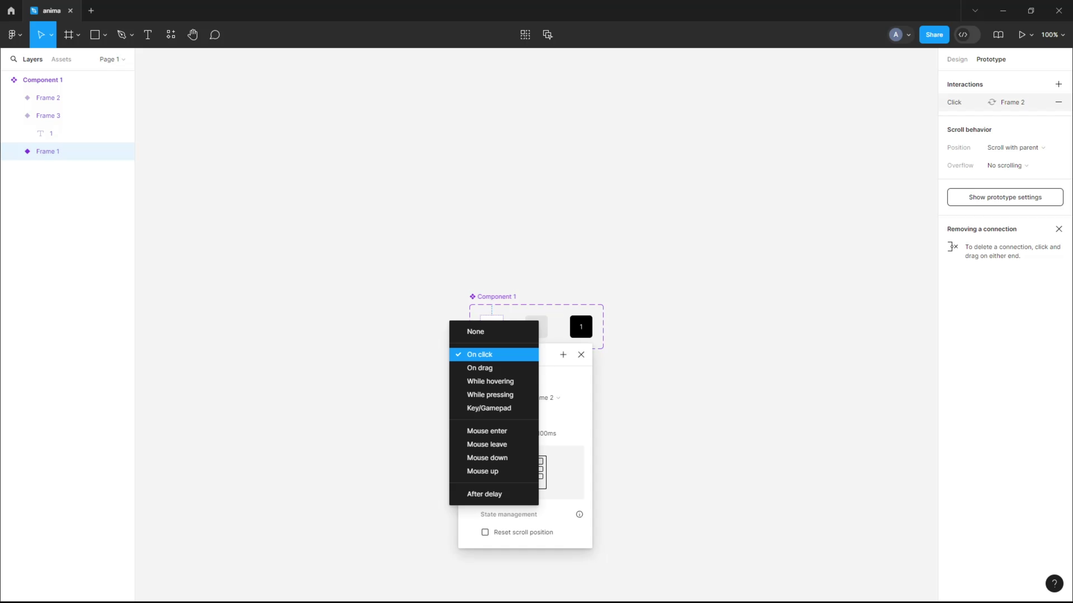
left_click(490, 381)
left_click(494, 414)
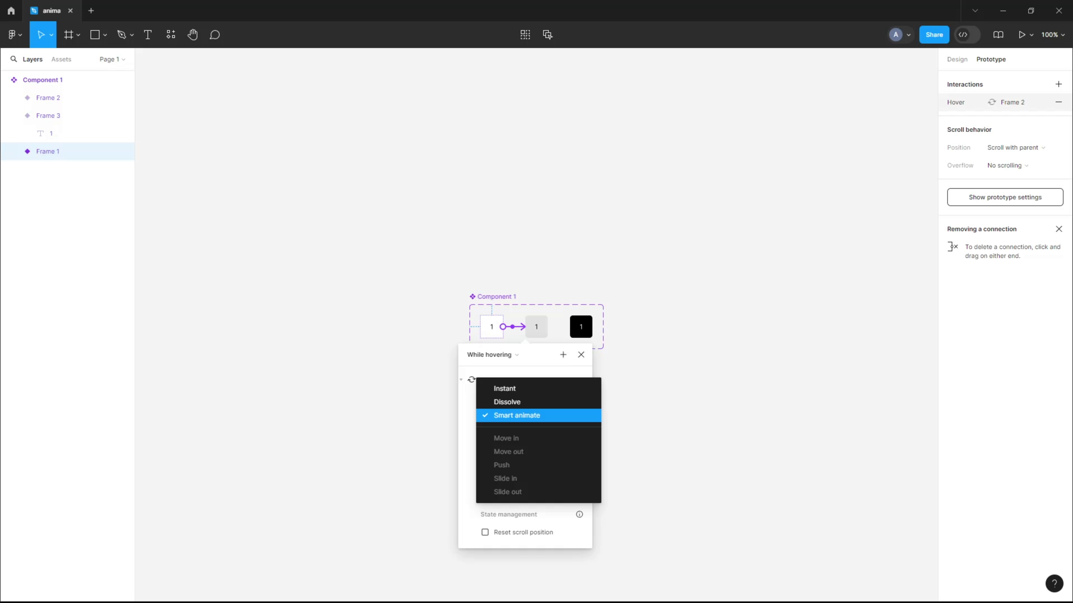
left_click(499, 433)
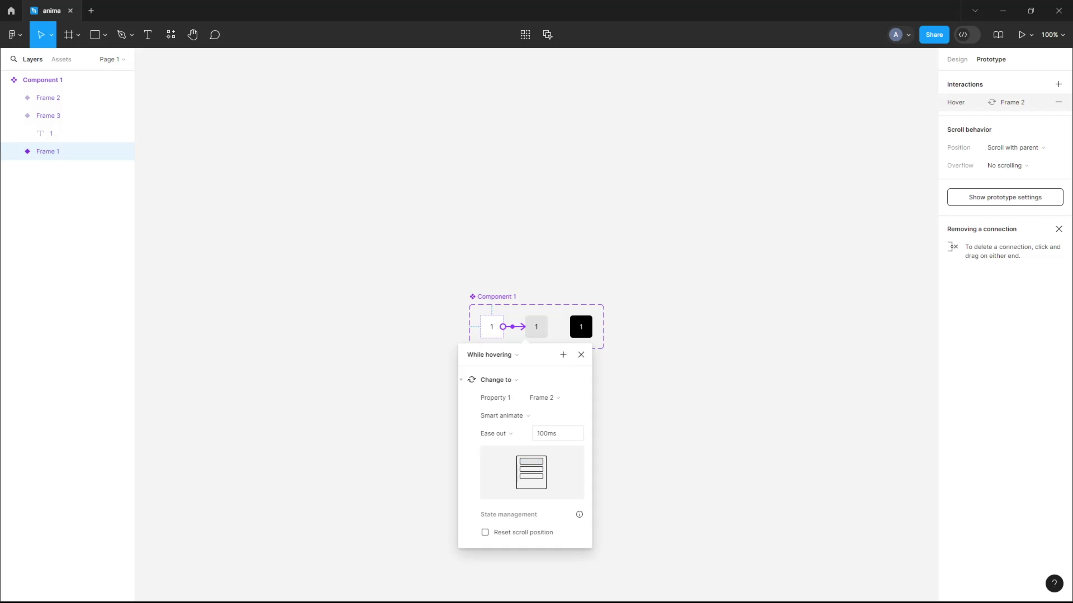
left_click(558, 433)
left_click(536, 326)
Link Frame 2 to Frame 3 on click and Frame 3 back to Frame 1
mouse_move(547, 327)
left_mouse_down()
mouse_move(581, 327)
mouse_move(492, 326)
left_mouse_up()
left_click(581, 327)
key("Escape")
key("Escape")
key("alt+2")
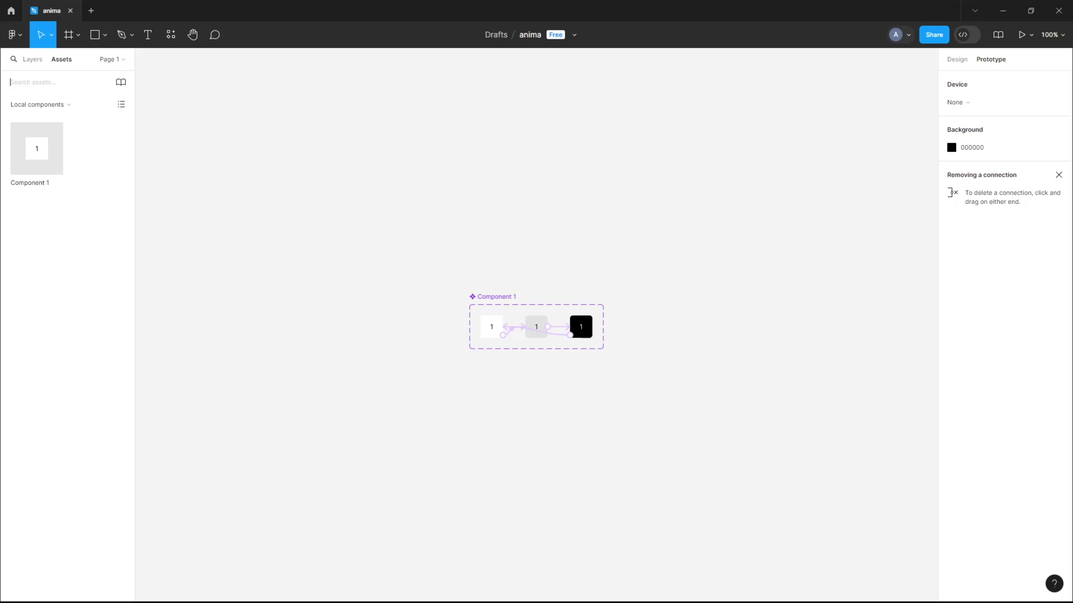
Place a Component 1 instance below the set and duplicate it into five days
left_click_drag(37, 148, 496, 386)
scroll(496, 386, "up", 1)
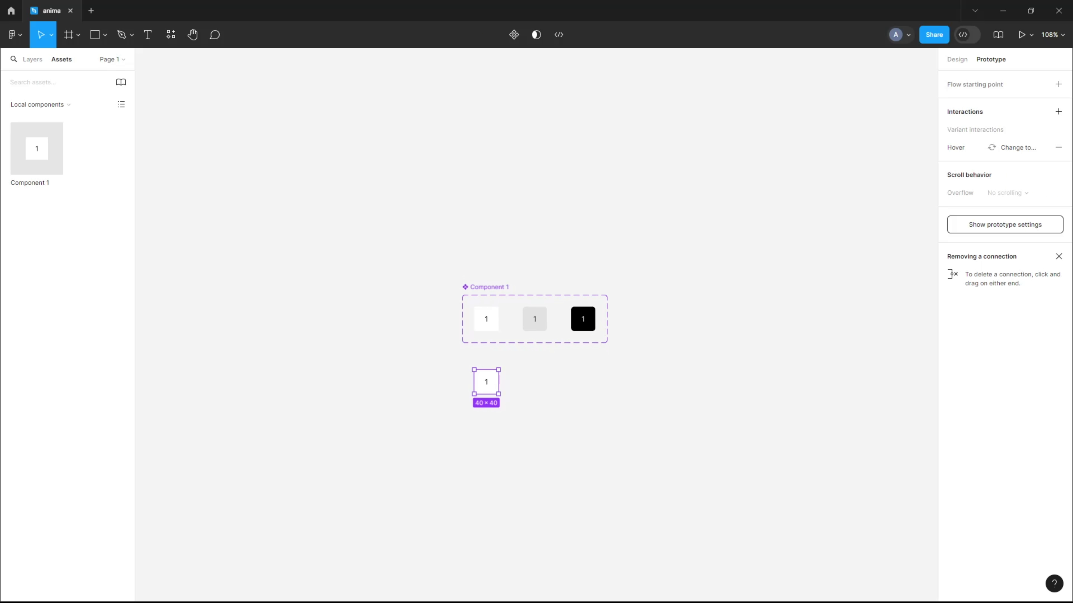
scroll(552, 397, "up", 2)
scroll(552, 397, "up", 1)
scroll(552, 397, "up", 1)
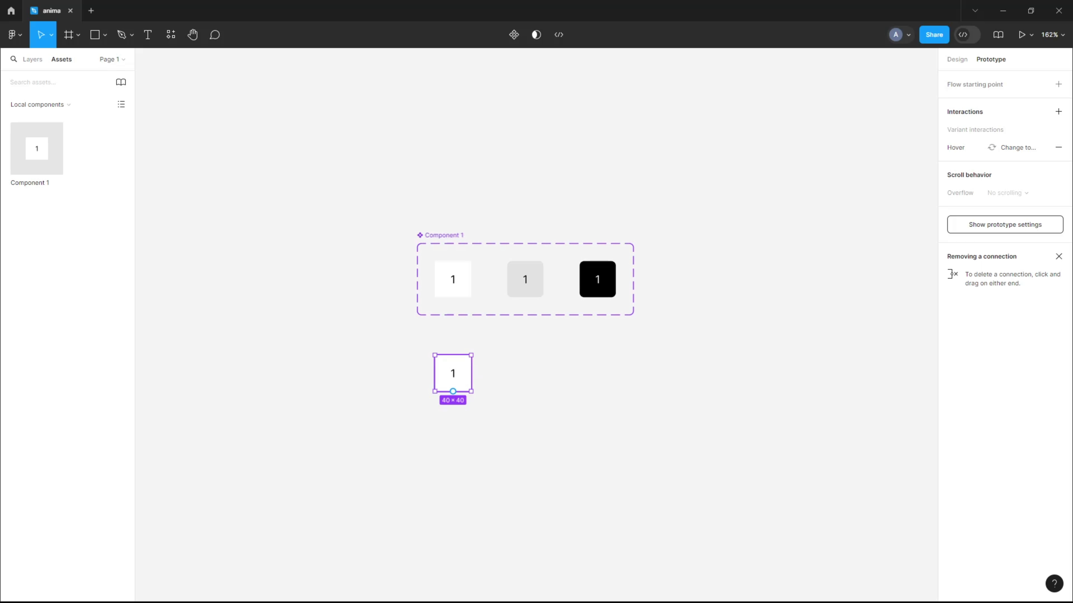
left_click_drag(453, 373, 492, 373)
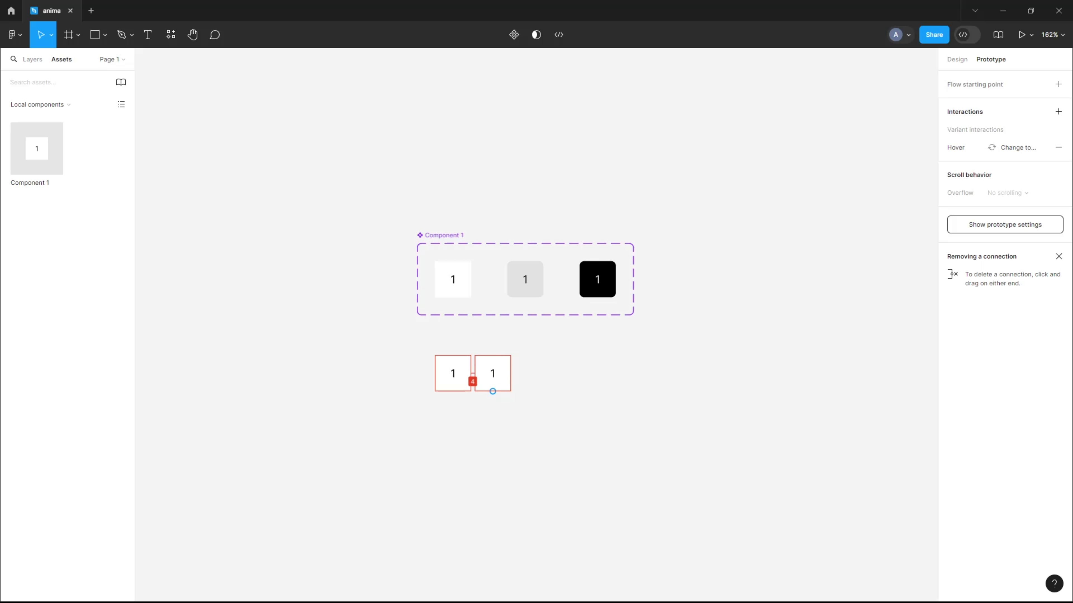
key("ctrl+d")
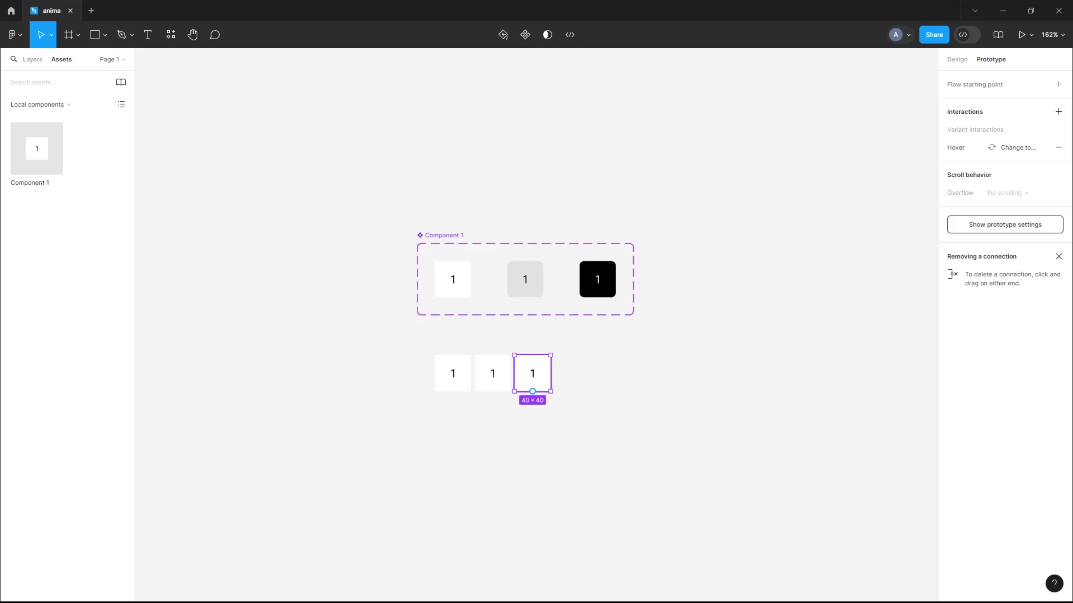
key("ctrl+d")
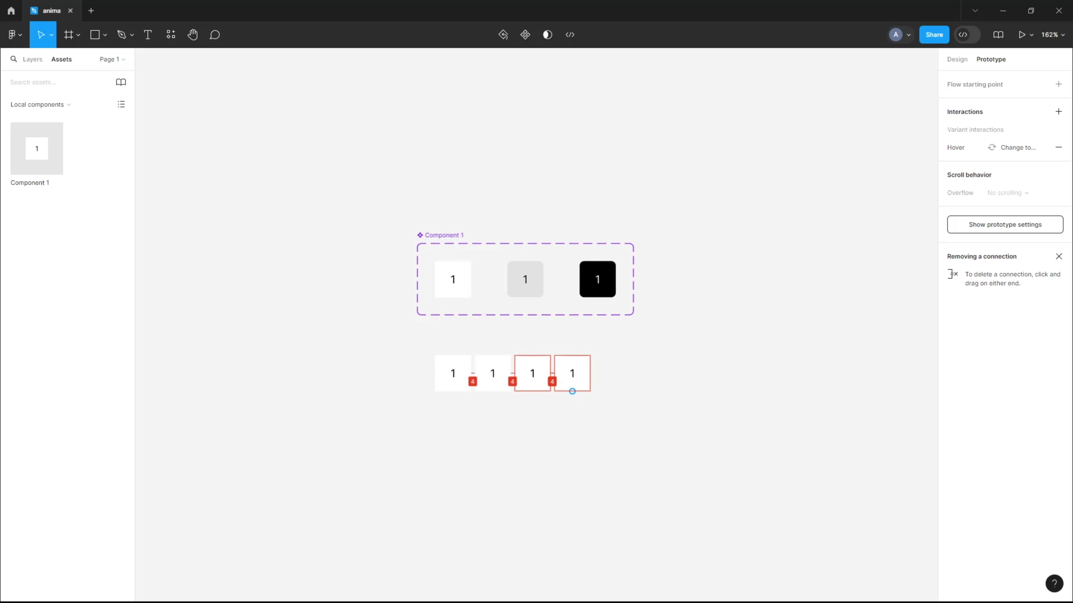
key("ctrl+d")
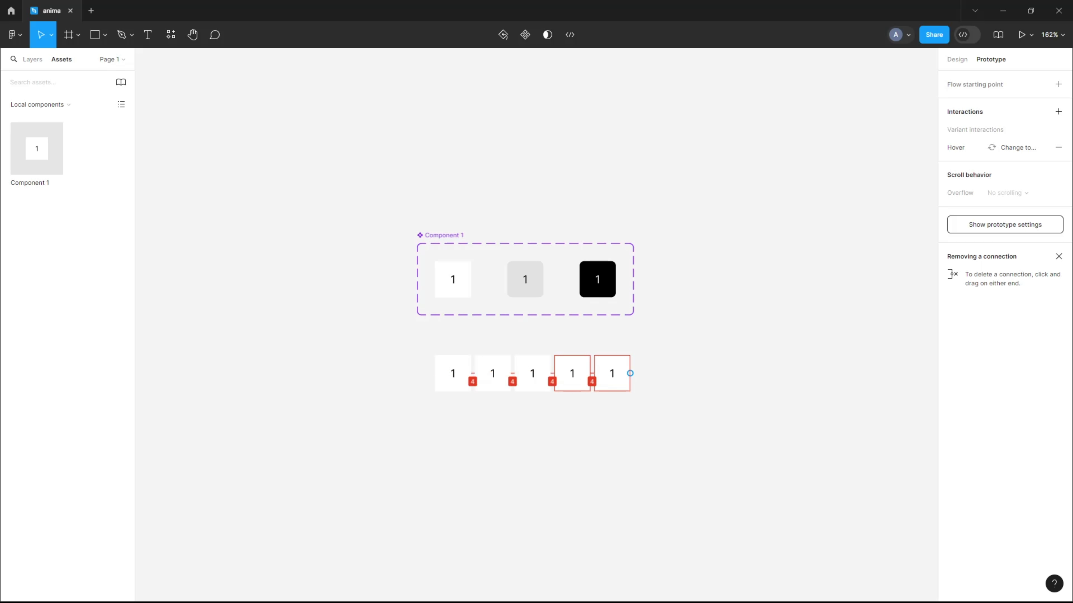
Add the sixth and seventh days, then move the seven-instance row into place
mouse_move(612, 355)
left_mouse_down()
mouse_move(652, 355)
mouse_move(673, 373)
left_mouse_up()
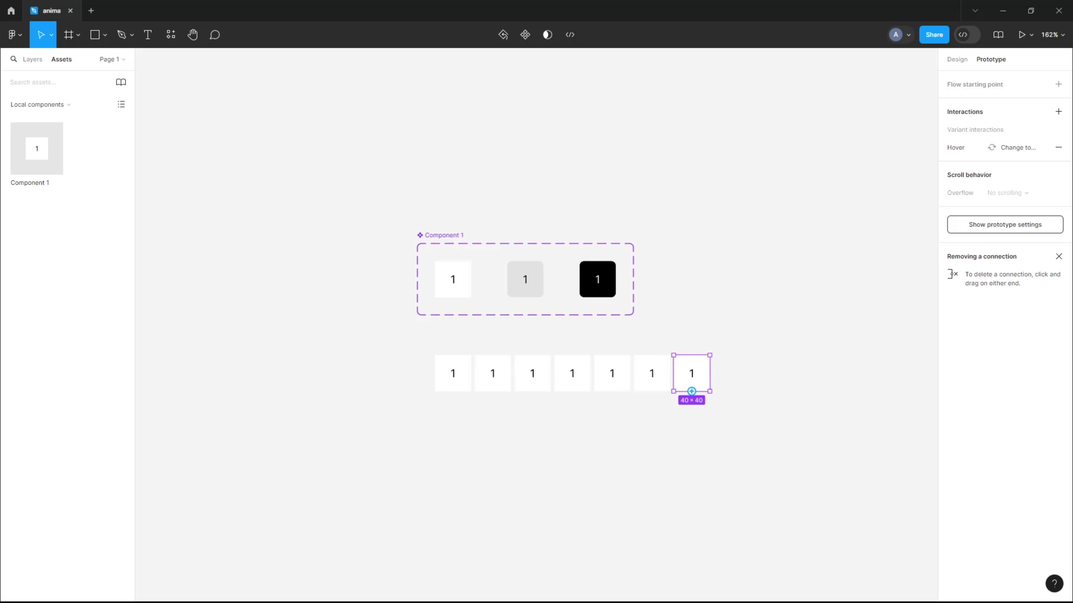
key("Escape")
left_click_drag(734, 426, 386, 371)
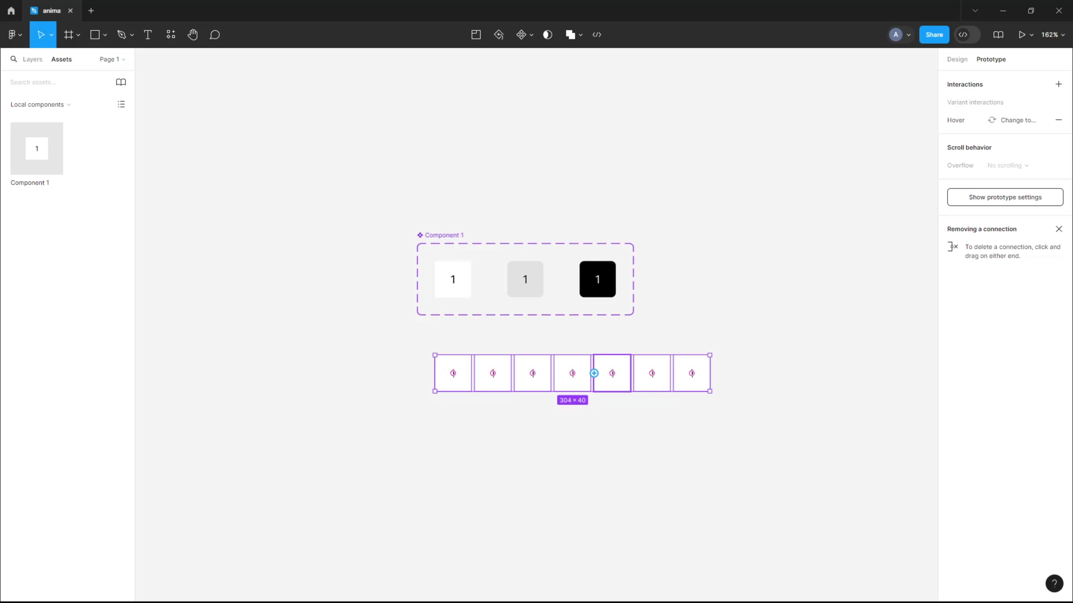
left_click_drag(612, 380, 564, 377)
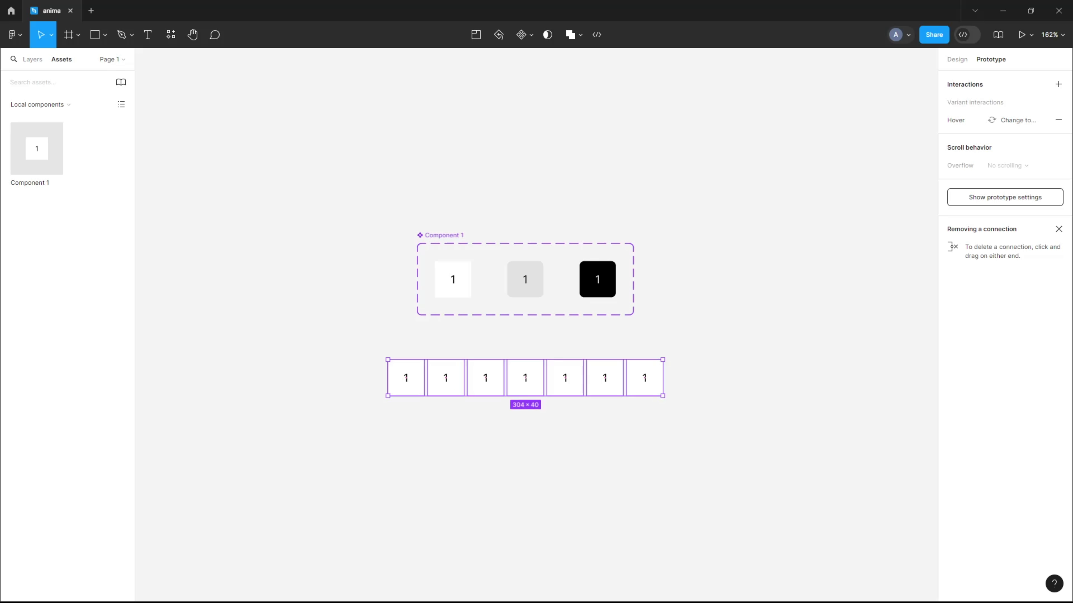
Distribute the seven day buttons horizontally 8 px apart, widening the row to 328
left_click(956, 59)
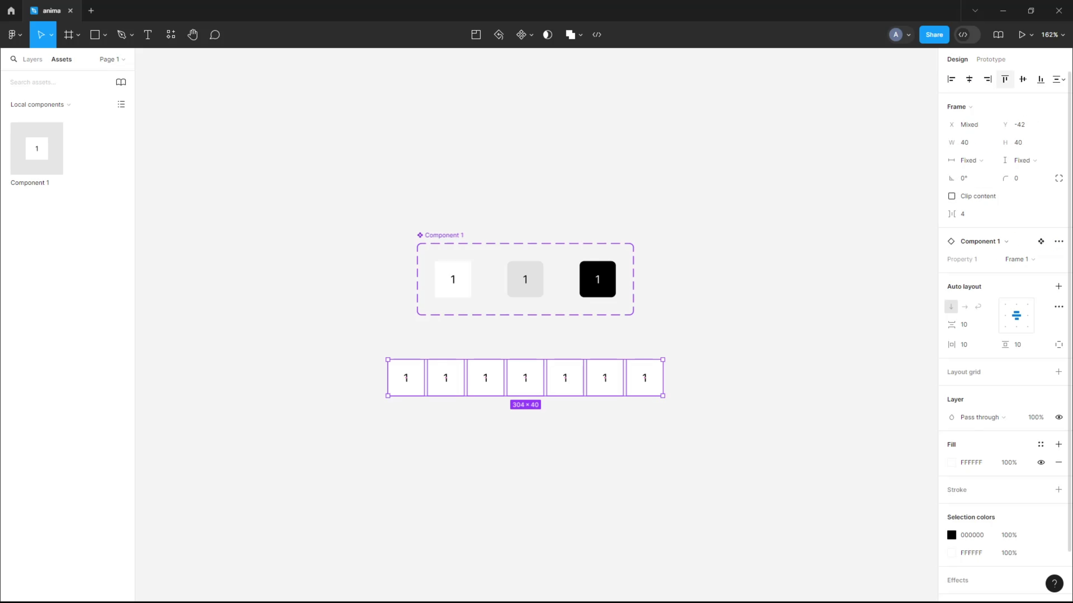
left_click(1057, 79)
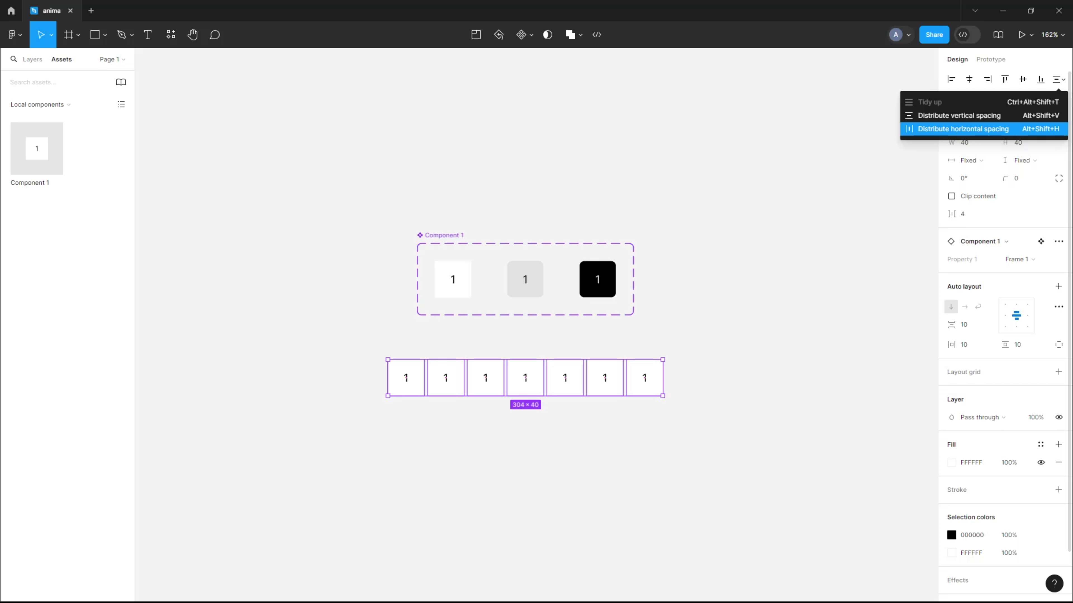
left_click(963, 129)
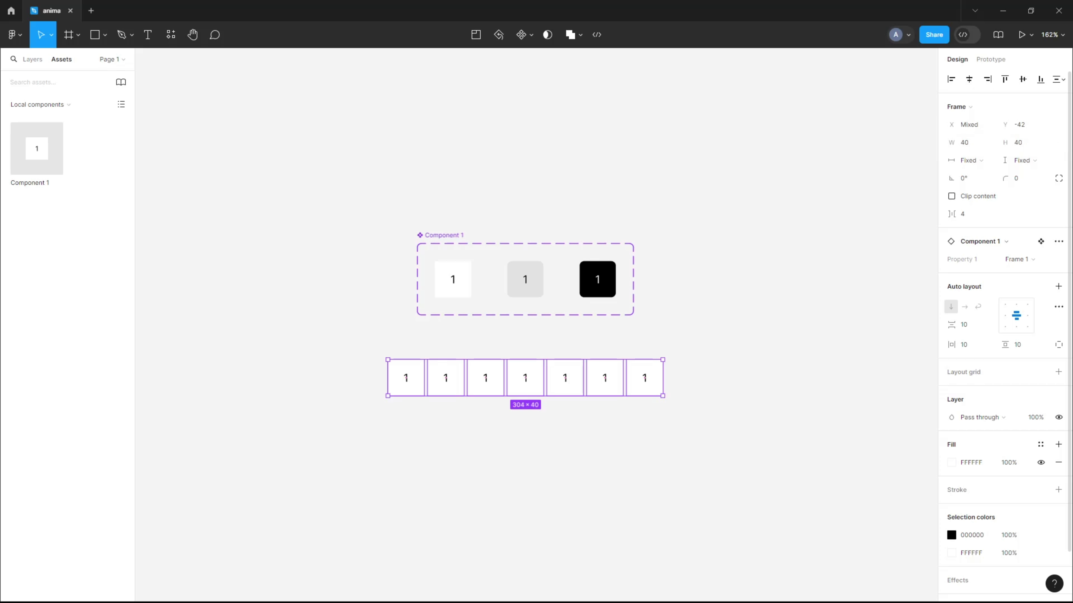
left_click(962, 214)
type("8")
key("Return")
key("Escape")
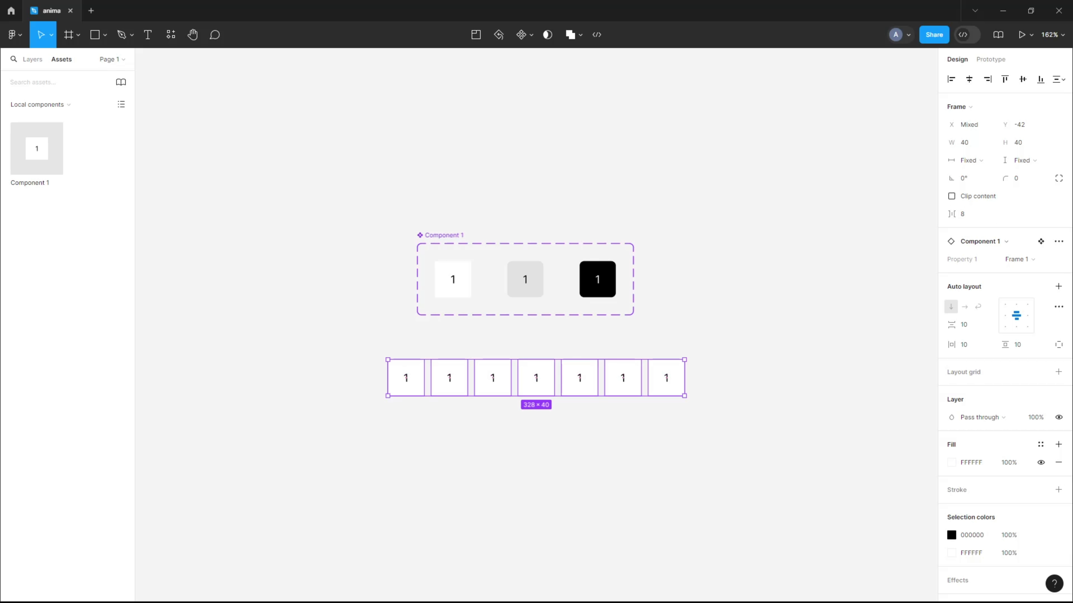
left_click_drag(579, 378, 568, 376)
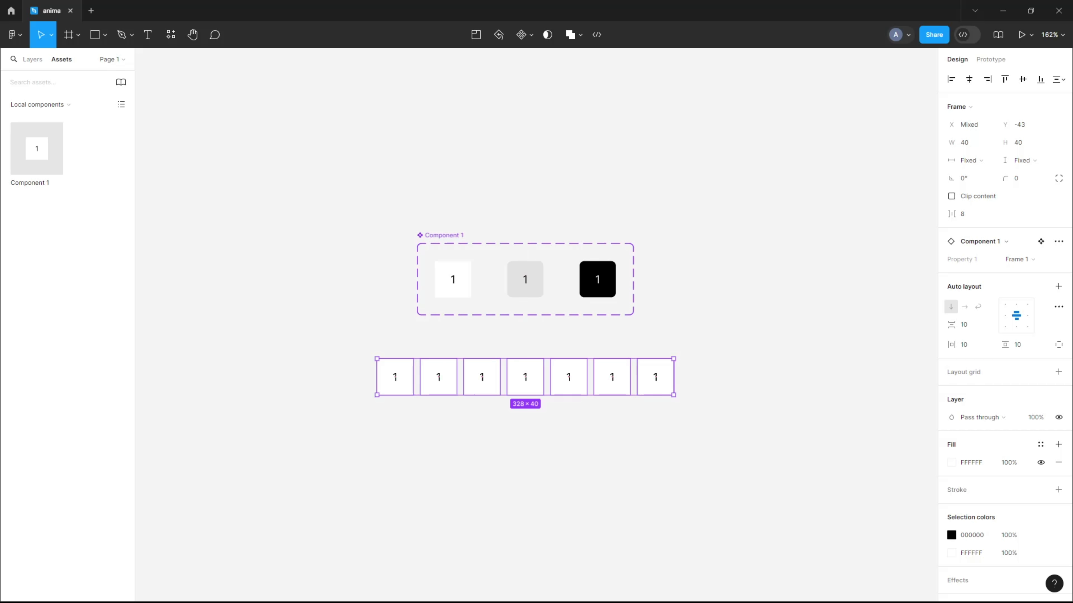
scroll(568, 377, "down", 1)
scroll(568, 376, "down", 8)
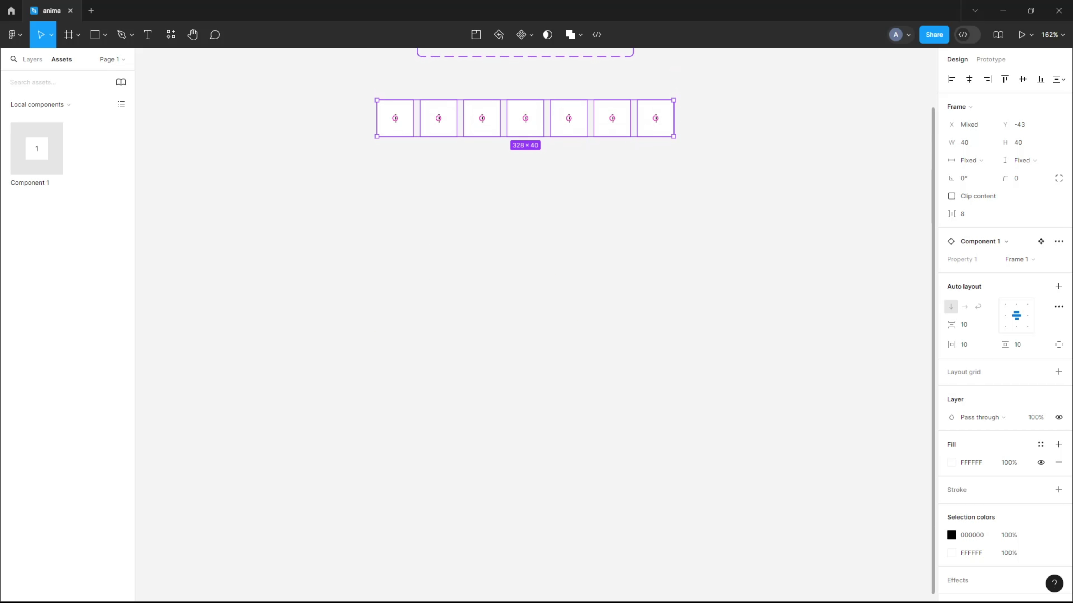
Copy the week row into six rows and tidy them into a 328 × 265 grid
left_click_drag(612, 118, 612, 333)
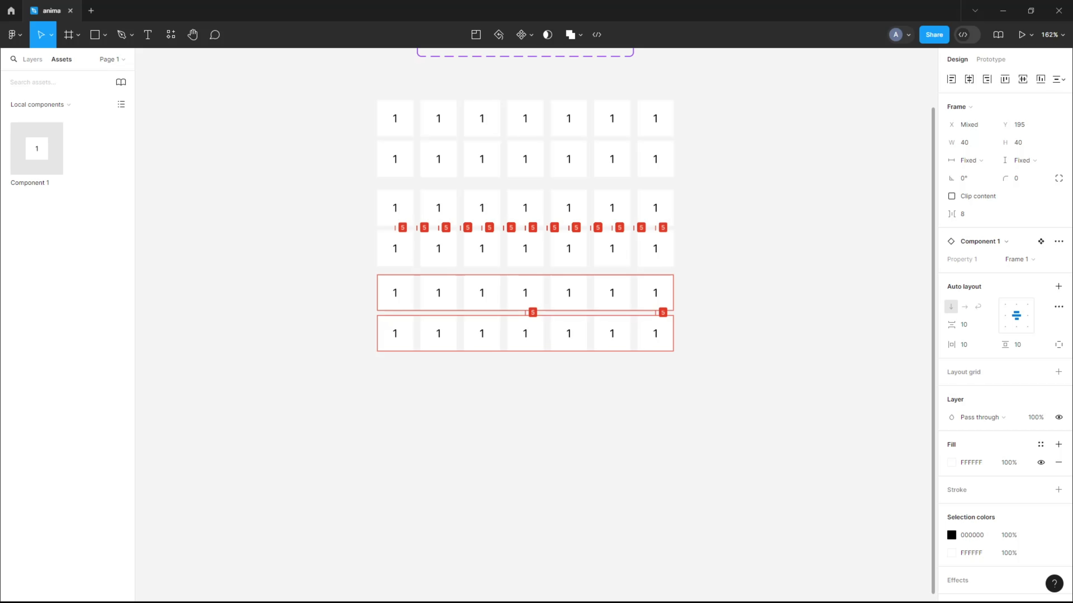
mouse_move(680, 380)
left_mouse_down()
mouse_move(362, 159)
mouse_move(310, 97)
left_mouse_up()
left_click(1057, 79)
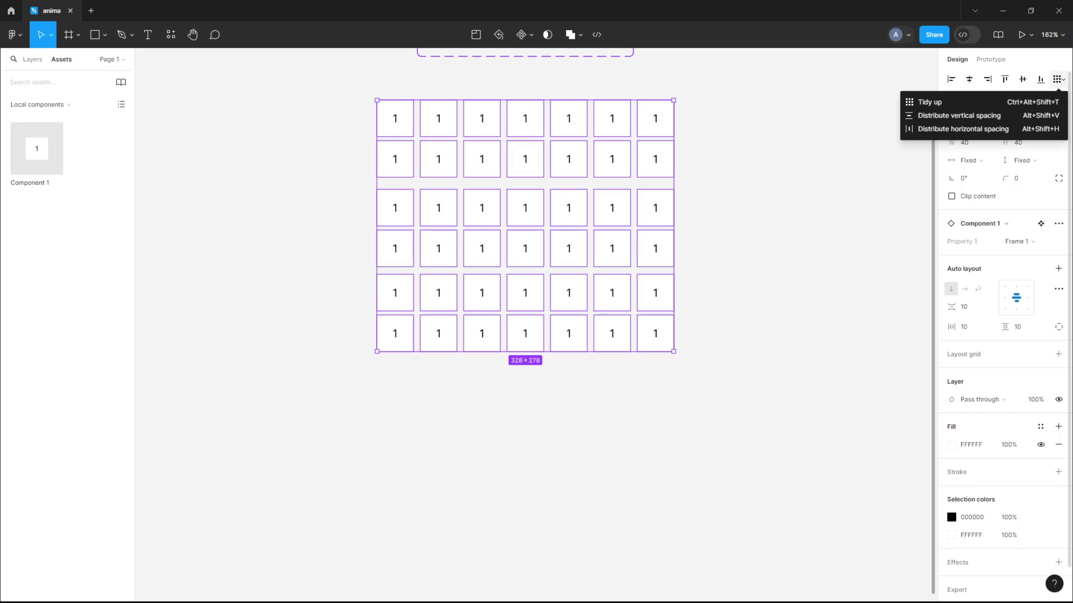
left_click(929, 102)
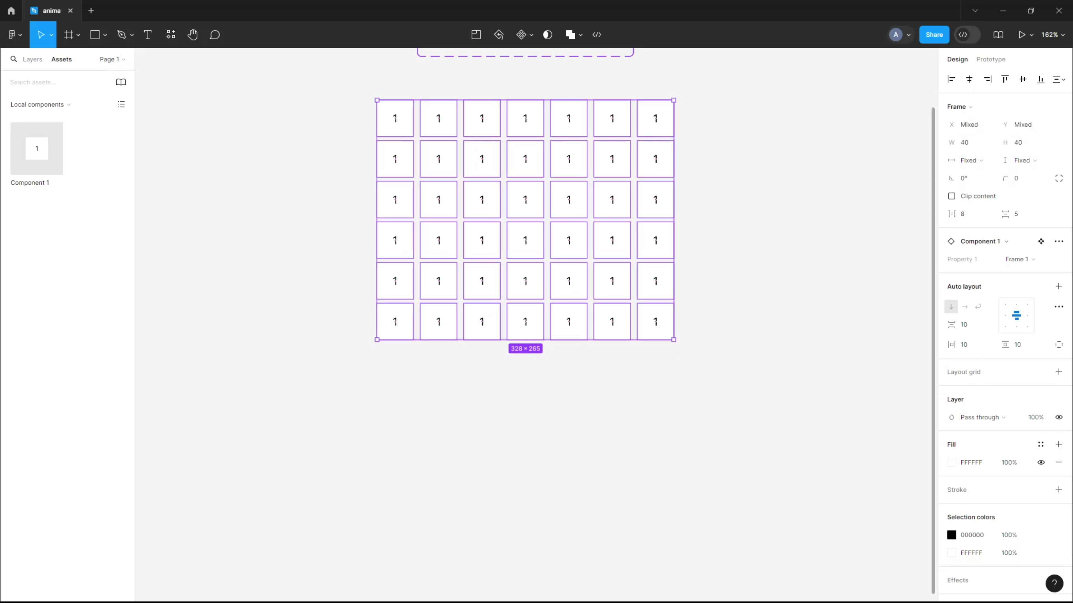
scroll(525, 296, "up", 2)
scroll(525, 296, "up", 2)
scroll(525, 296, "up", 2)
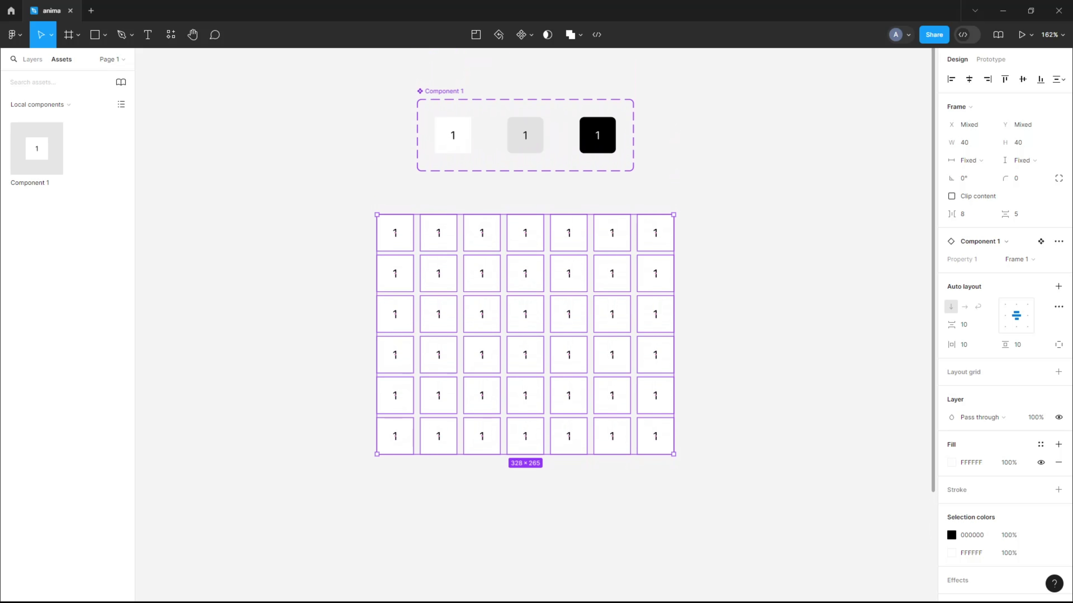
scroll(525, 295, "up", 2)
scroll(525, 296, "up", 1)
key("Escape")
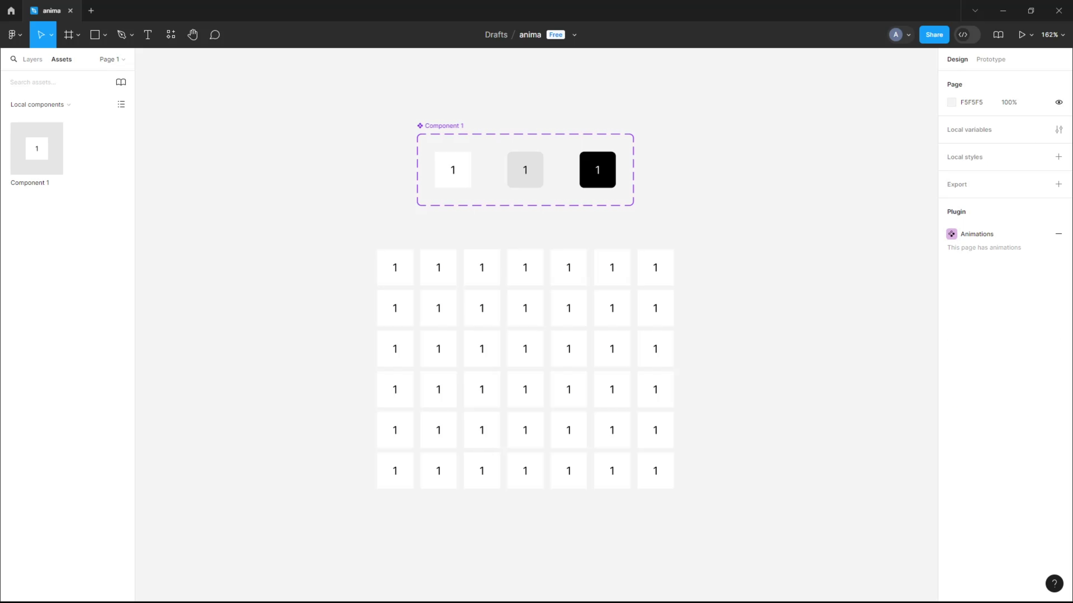
Number the calendar cells 2 through 31 in order after the first cell's 1
double_click(438, 268)
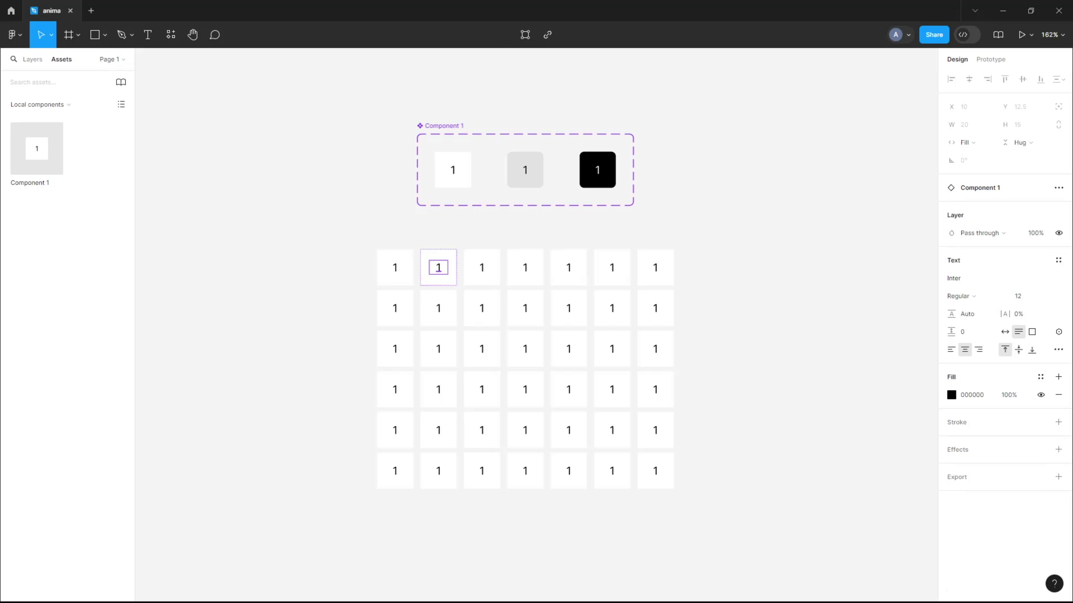
key("Return")
type("2")
key("Tab")
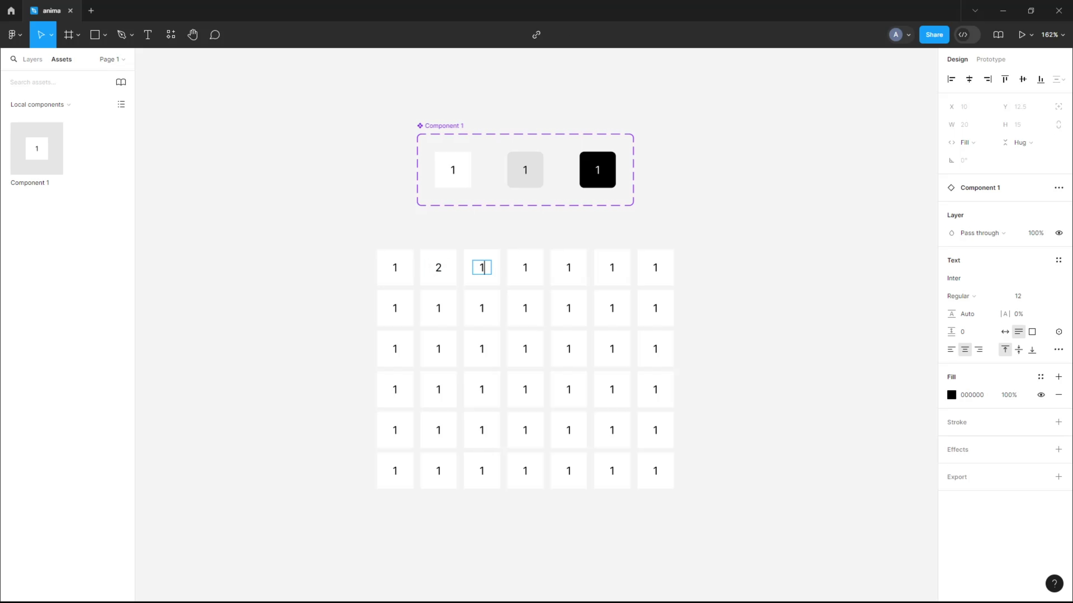
key("Return")
type("3")
type("4")
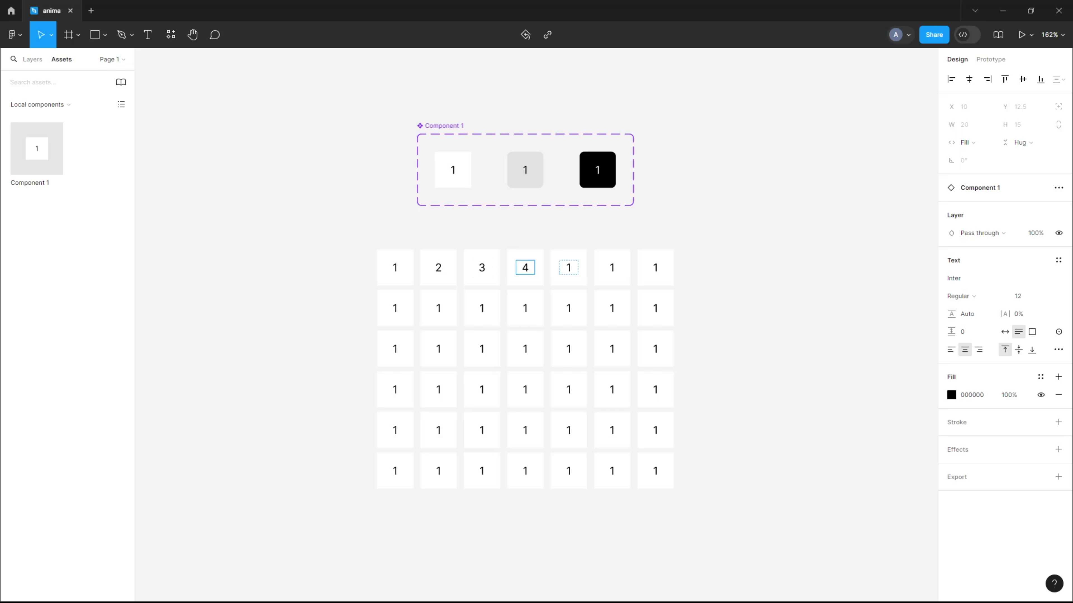
type("5678910")
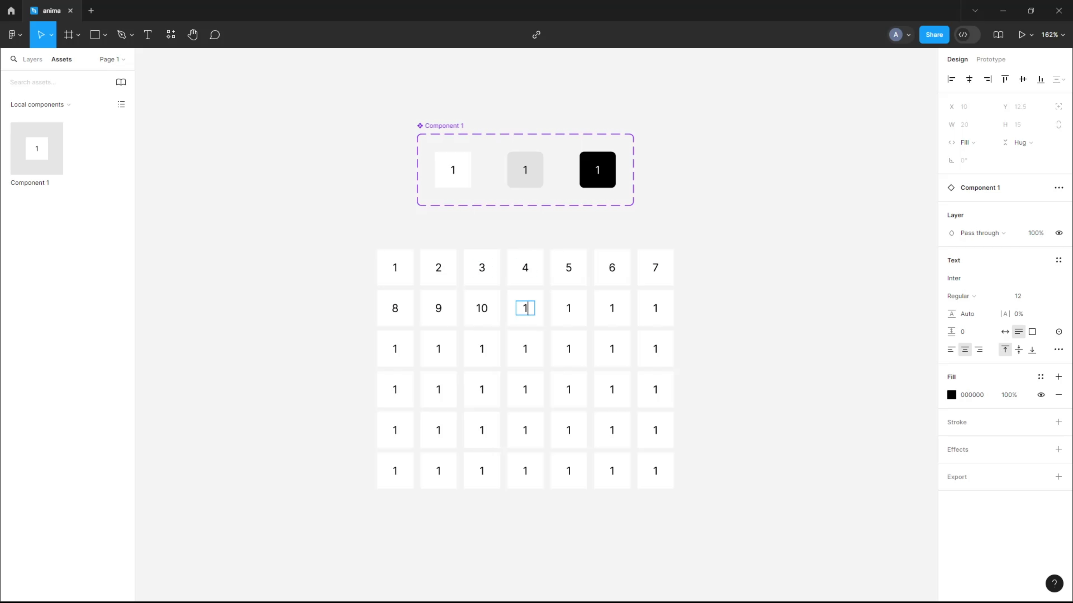
type("111213141516171819")
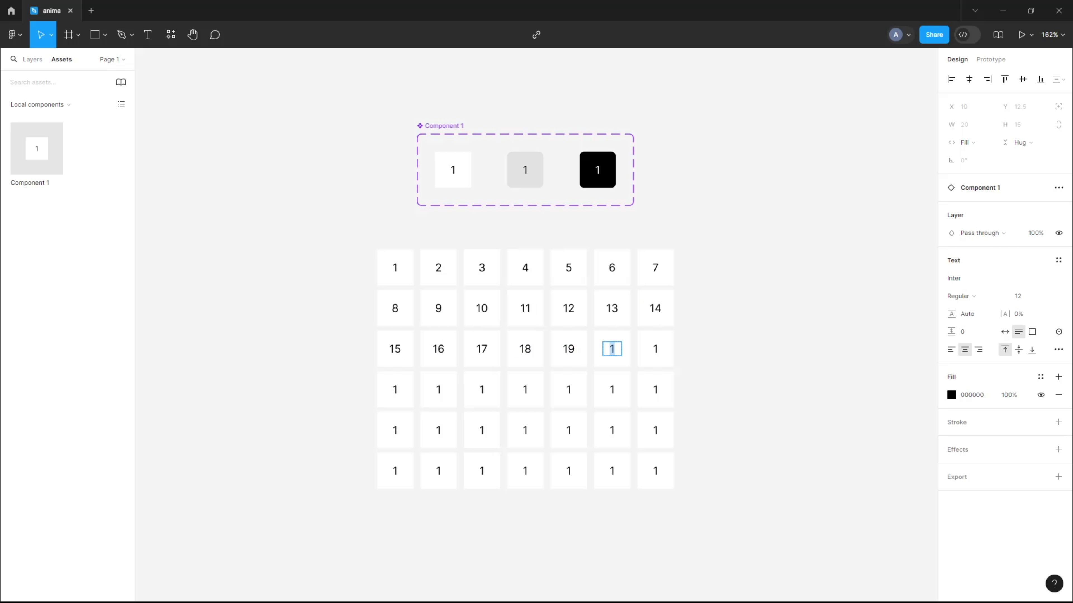
type("202122232425")
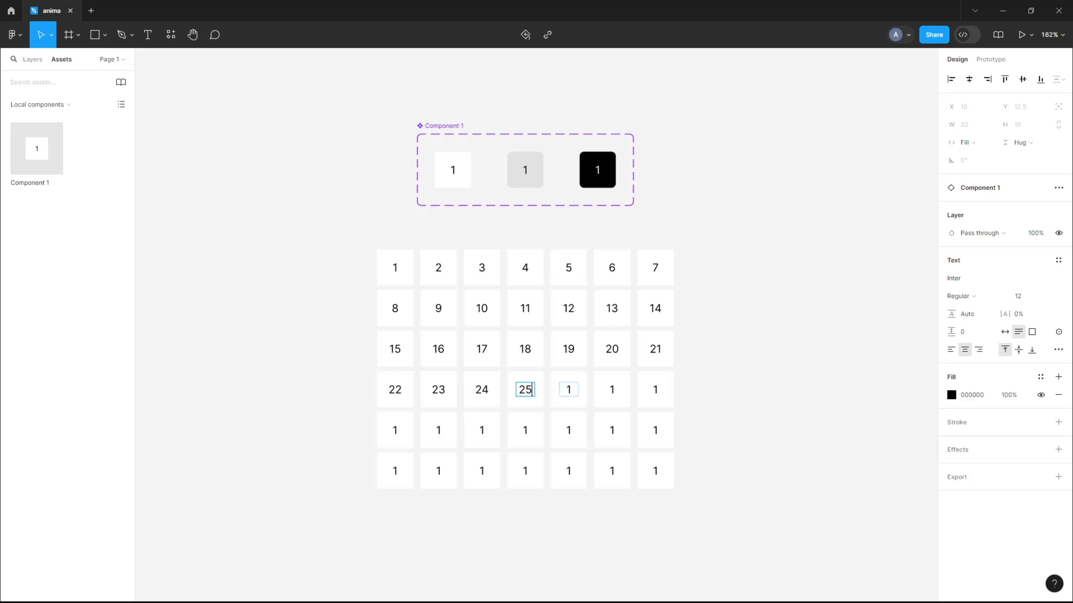
type("26272829")
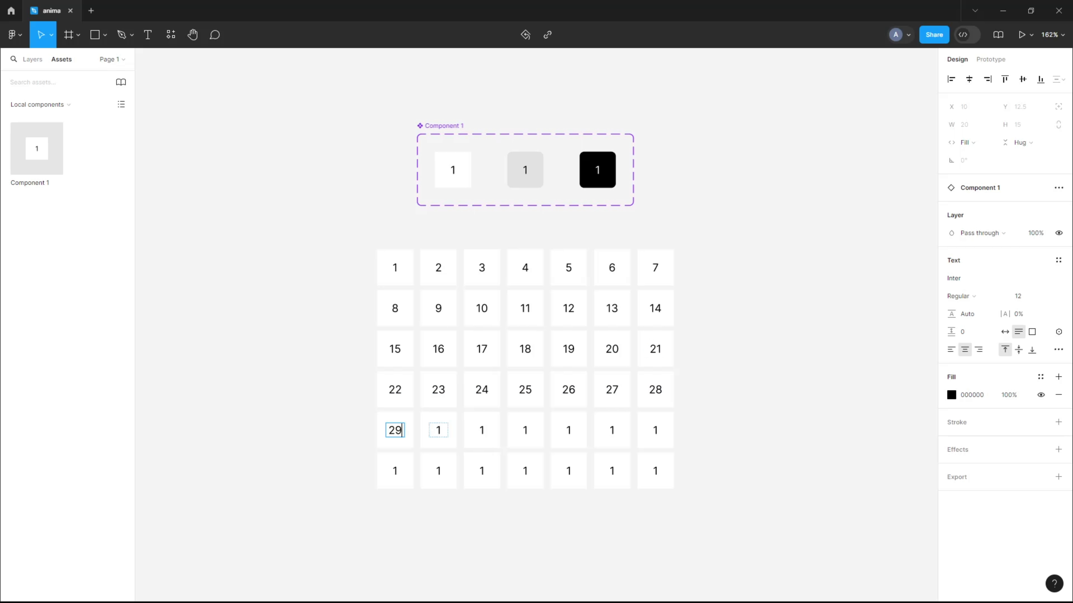
type("30313")
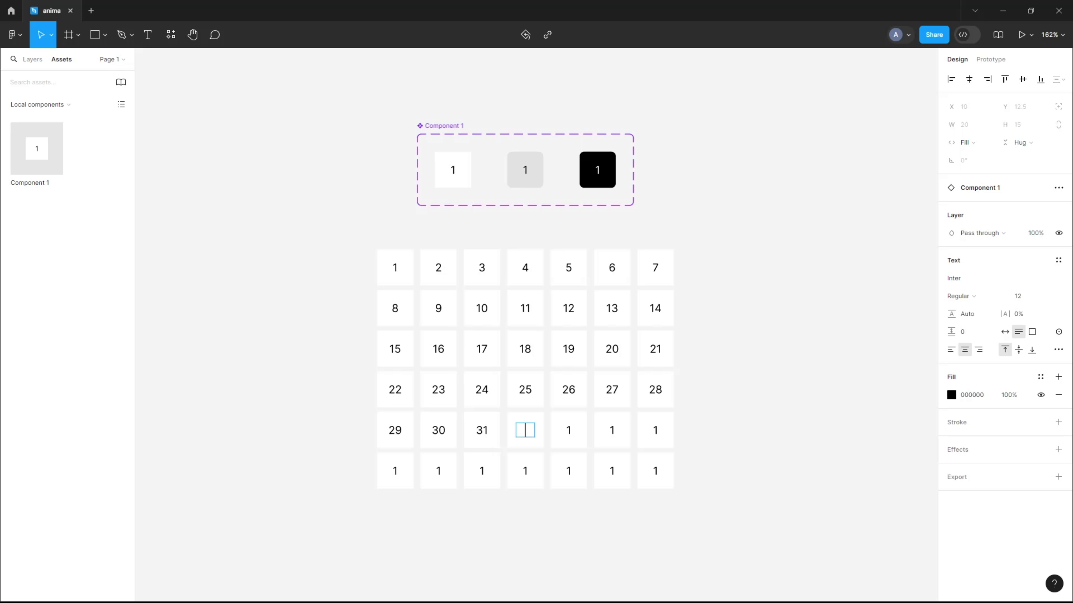
key("Escape")
Delete the unused cells after day 31 and move the spare blank row above day 1
key("Delete")
left_click_drag(722, 508, 326, 251)
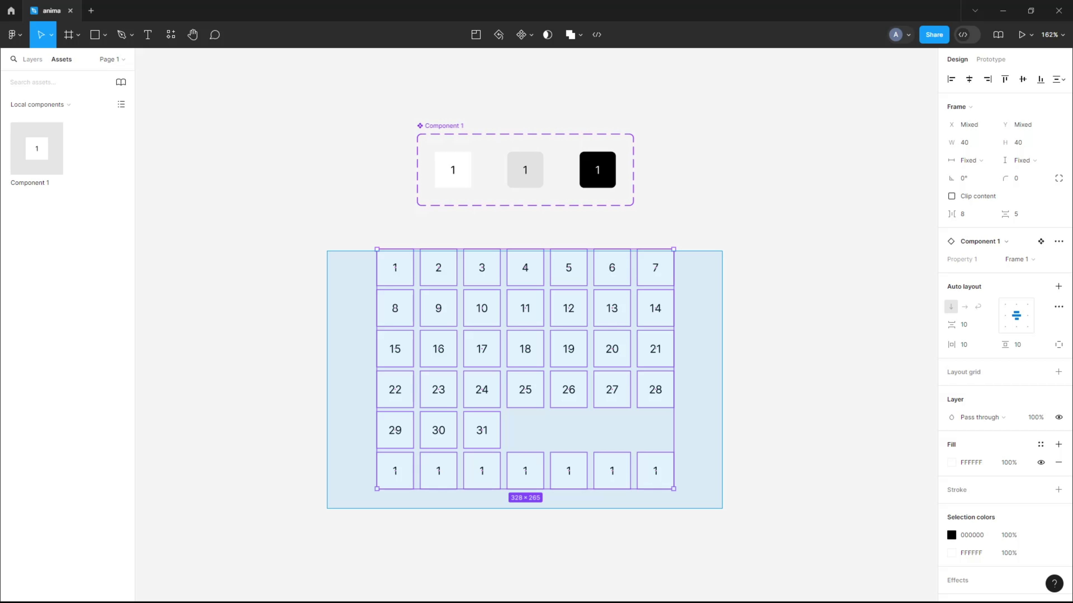
left_click_drag(612, 521, 612, 278)
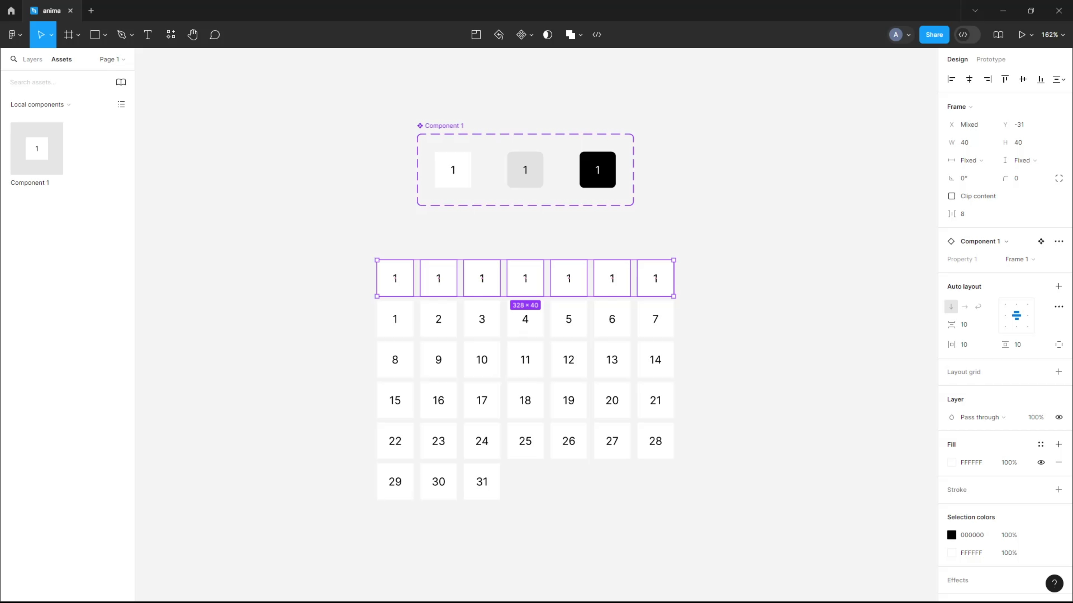
key("Escape")
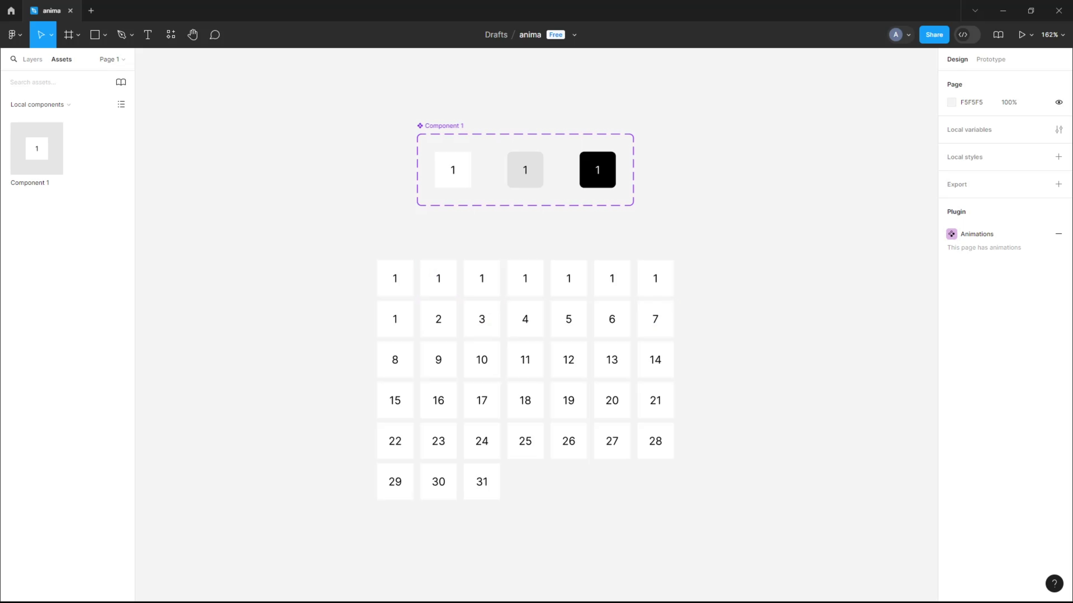
Label the top-row cells lun, mar, mie, jue, vie, sab and dom
double_click(395, 279)
type("lun")
key("Tab")
type("mar")
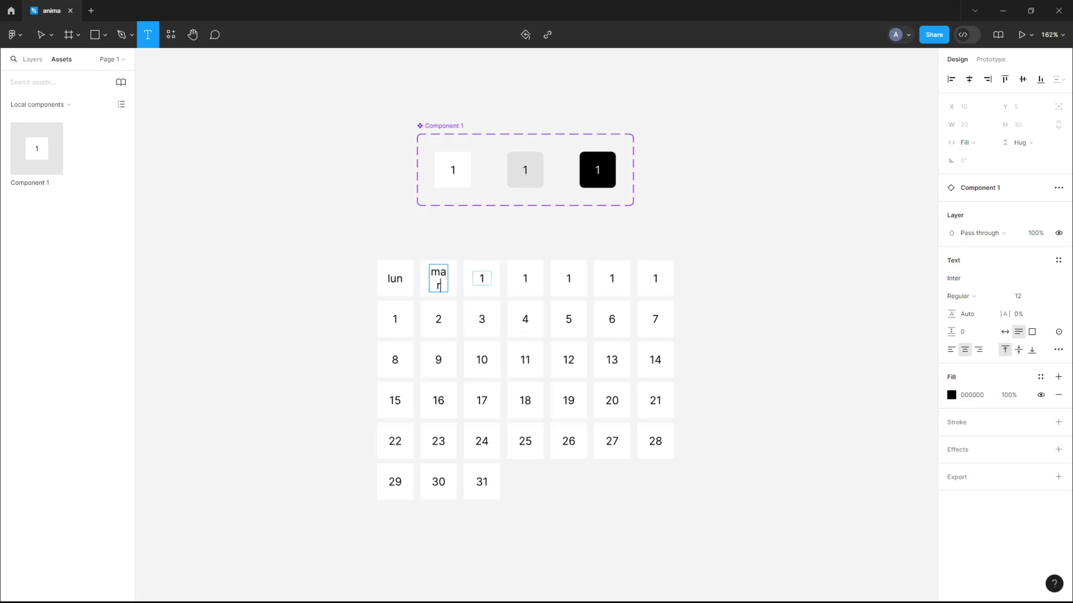
key("Tab")
type("mie")
key("Tab")
type("jue")
key("Tab")
type("vie")
key("Tab")
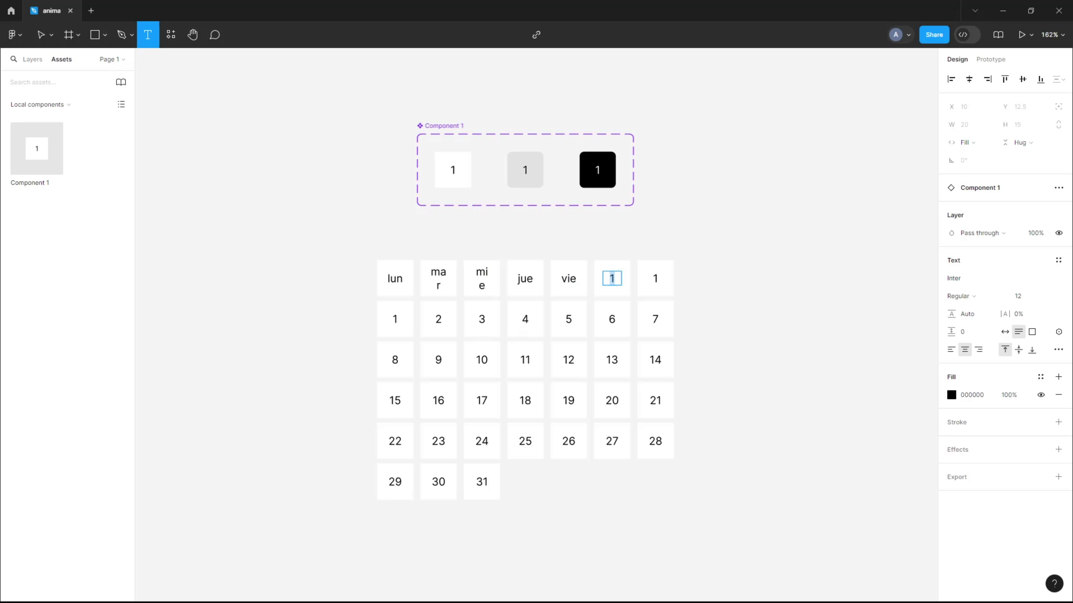
type("sab")
key("Tab")
type("dom")
key("Tab")
Tighten the letter spacing of the weekday labels so each fits on one line
key("Escape")
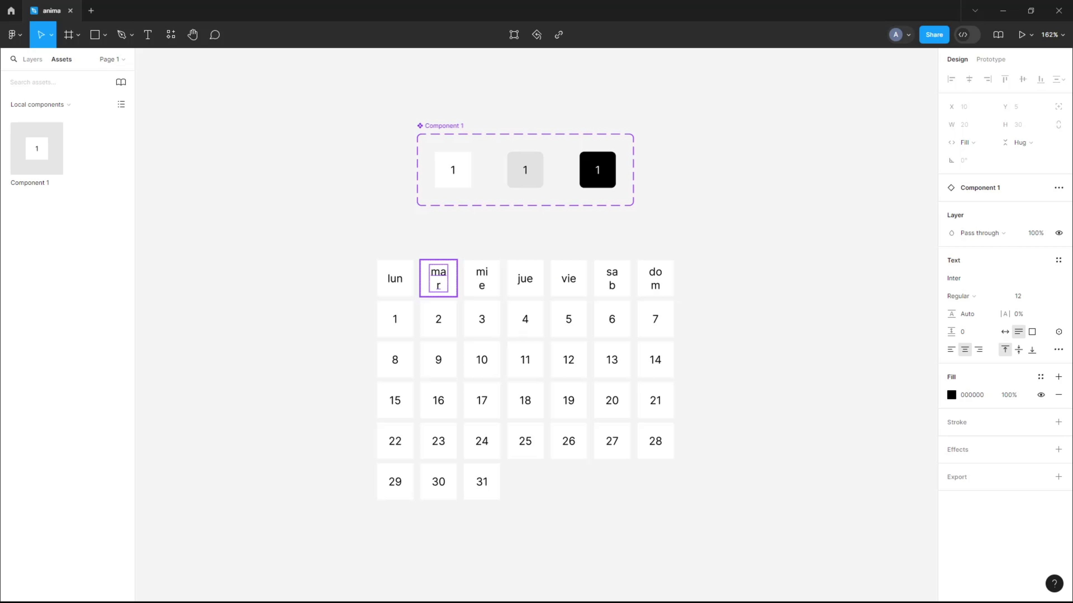
scroll(443, 281, "up", 5)
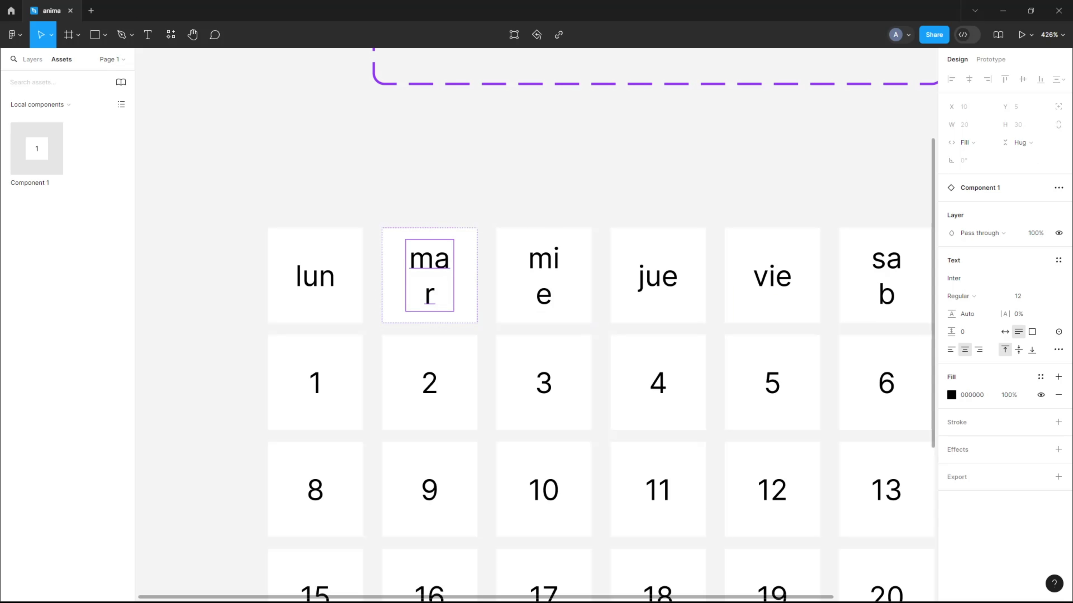
left_click_drag(1004, 314, 1001, 314)
left_click(315, 276)
left_click(543, 276)
double_click(543, 277)
double_click(315, 276)
double_click(658, 276)
double_click(772, 276)
left_click_drag(1005, 314, 1001, 314)
double_click(886, 276)
scroll(549, 380, "right", 3)
double_click(846, 276)
key("Escape")
left_click(1051, 35)
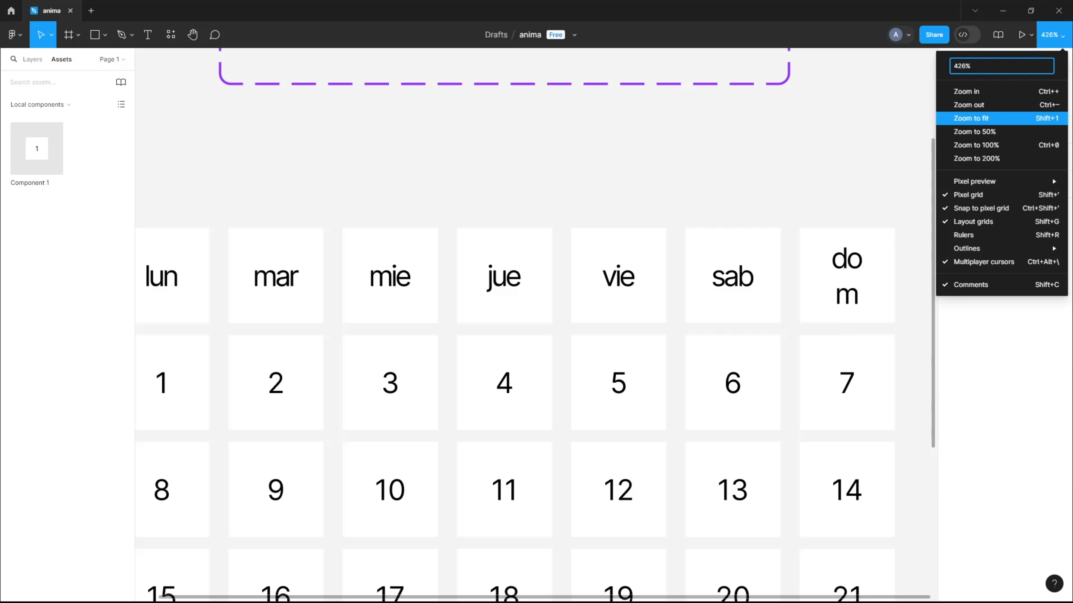
left_click(972, 117)
Shorten the dom label to do
double_click(723, 239)
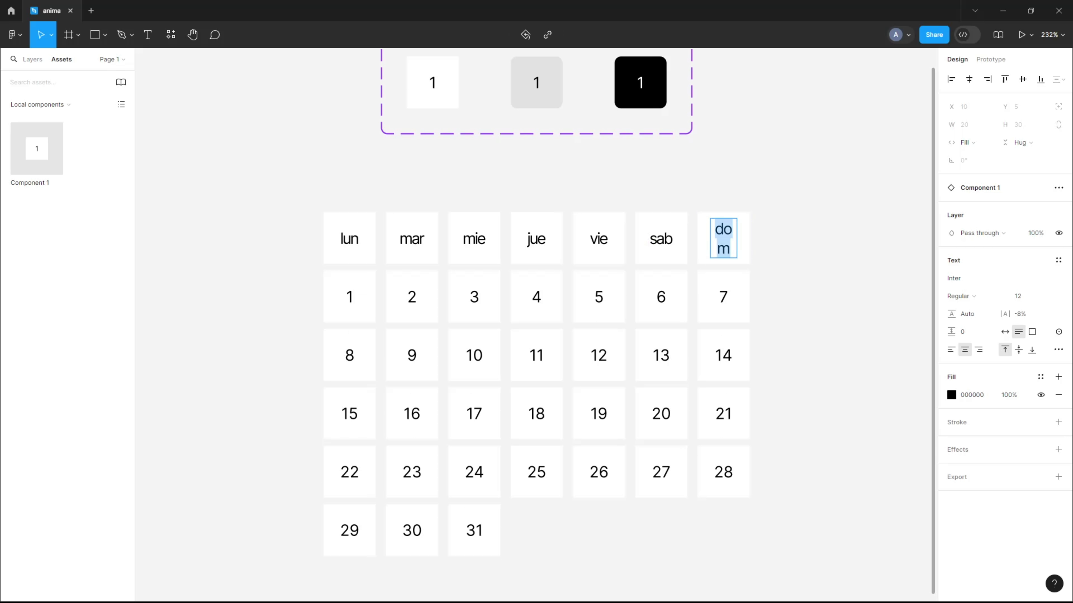
key("Right")
key("shift+Left")
key("BackSpace")
key("Escape")
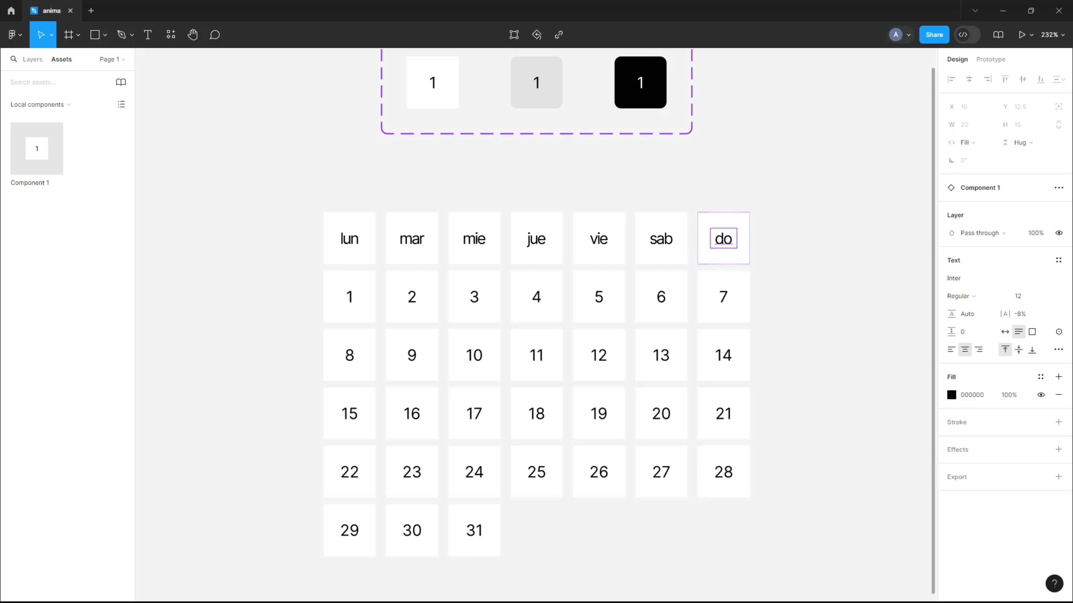
key("Escape")
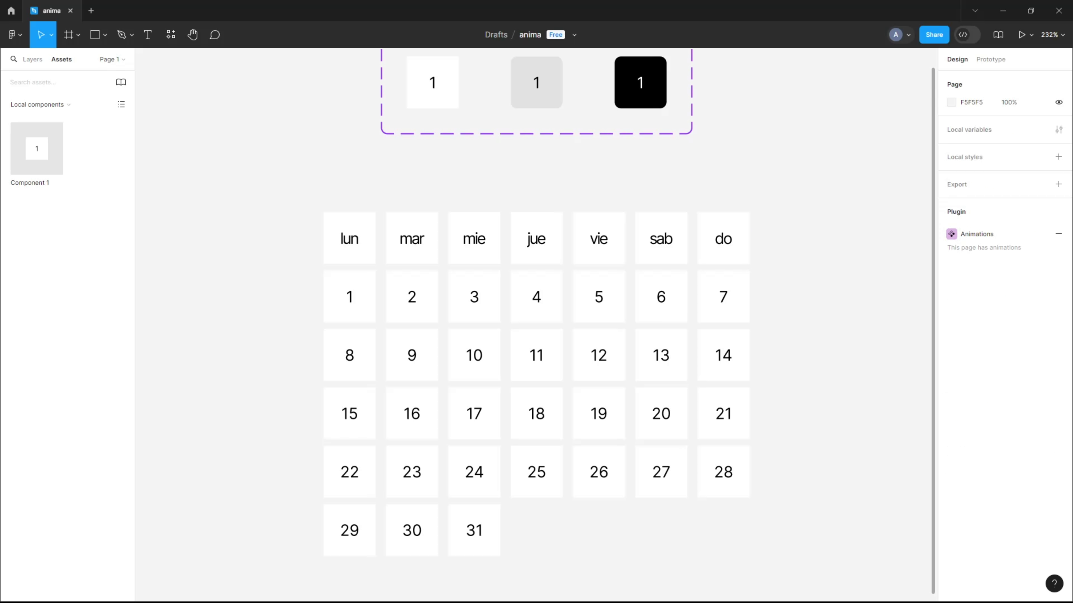
Zoom through fit, 50% and 100% to inspect the weekday header above the grid
scroll(832, 296, "down", 1)
scroll(831, 137, "down", 2, "ctrl")
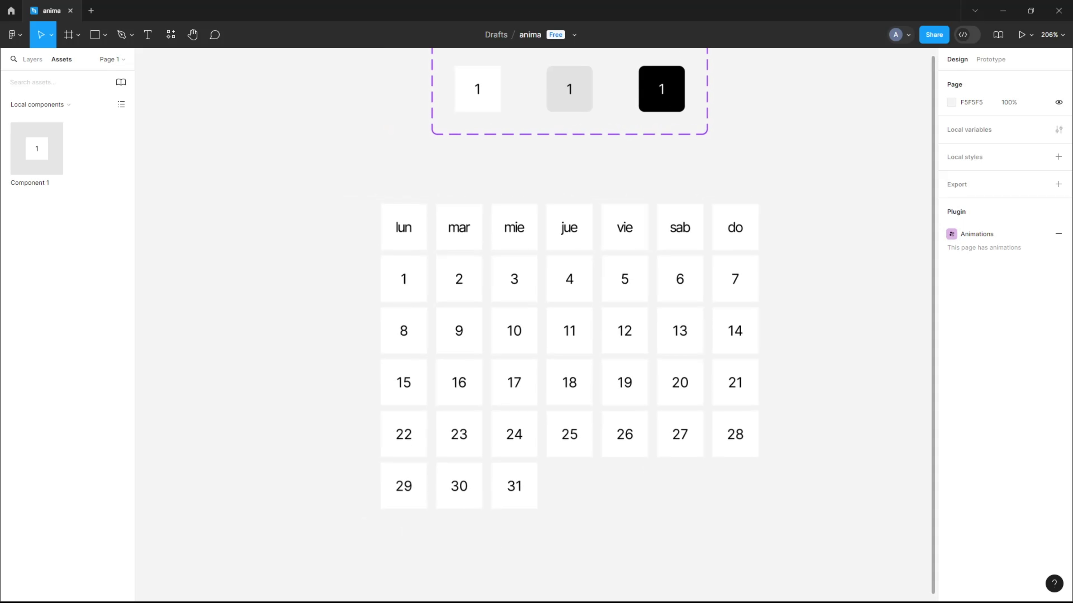
scroll(820, 279, "down", 1, "ctrl")
left_click(1051, 35)
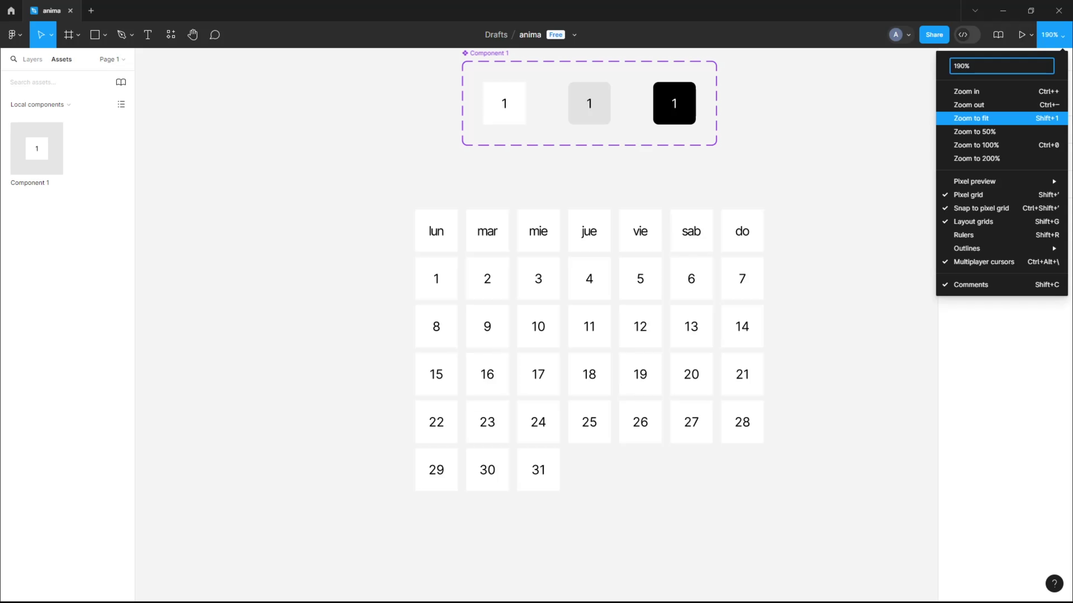
left_click(971, 119)
left_click(1052, 35)
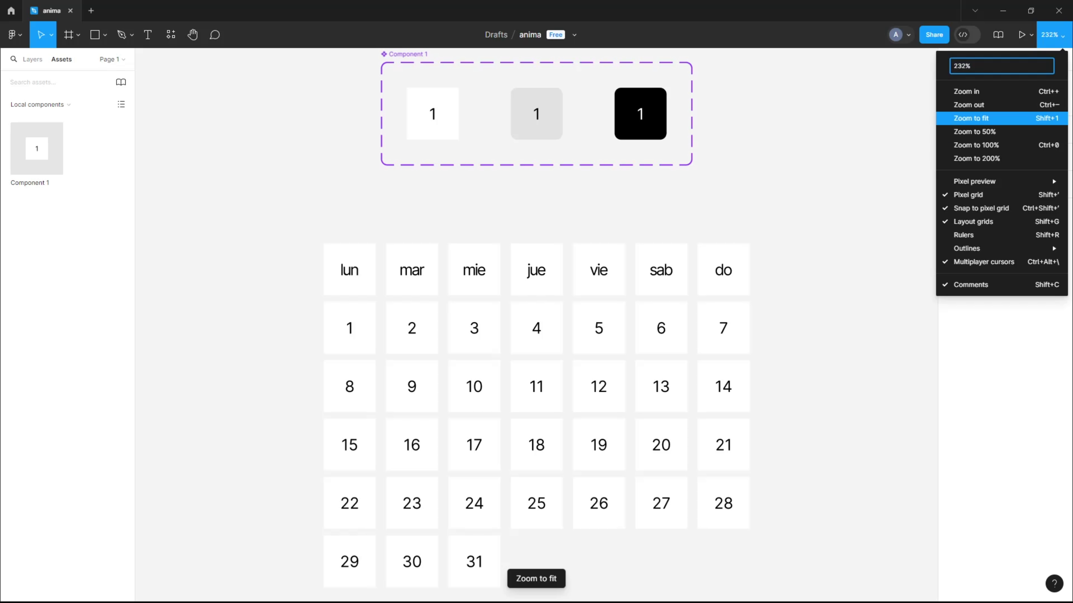
left_click(974, 131)
left_click(1051, 35)
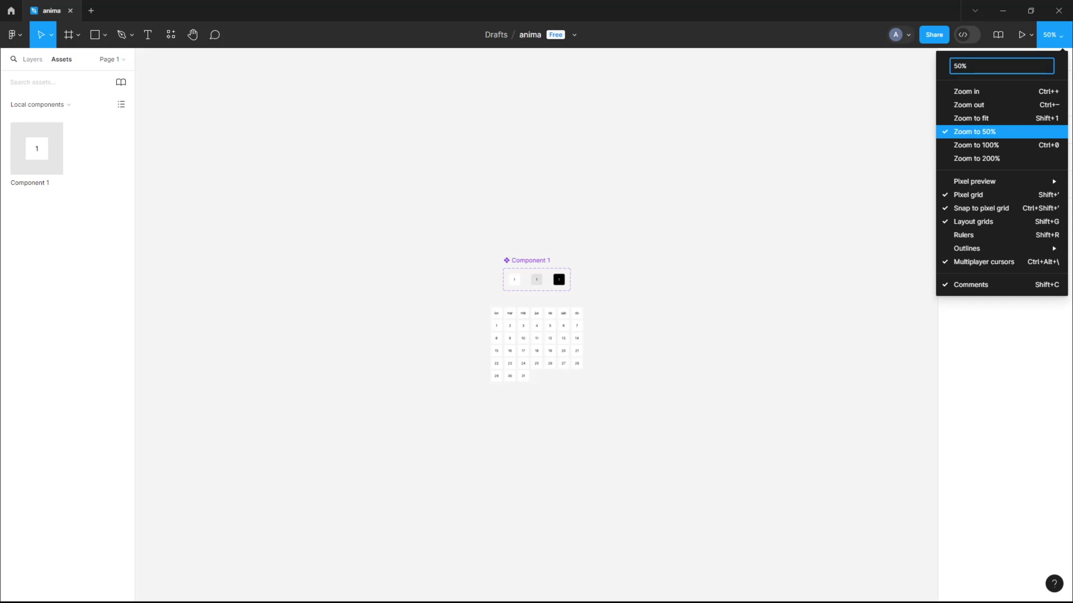
left_click(975, 144)
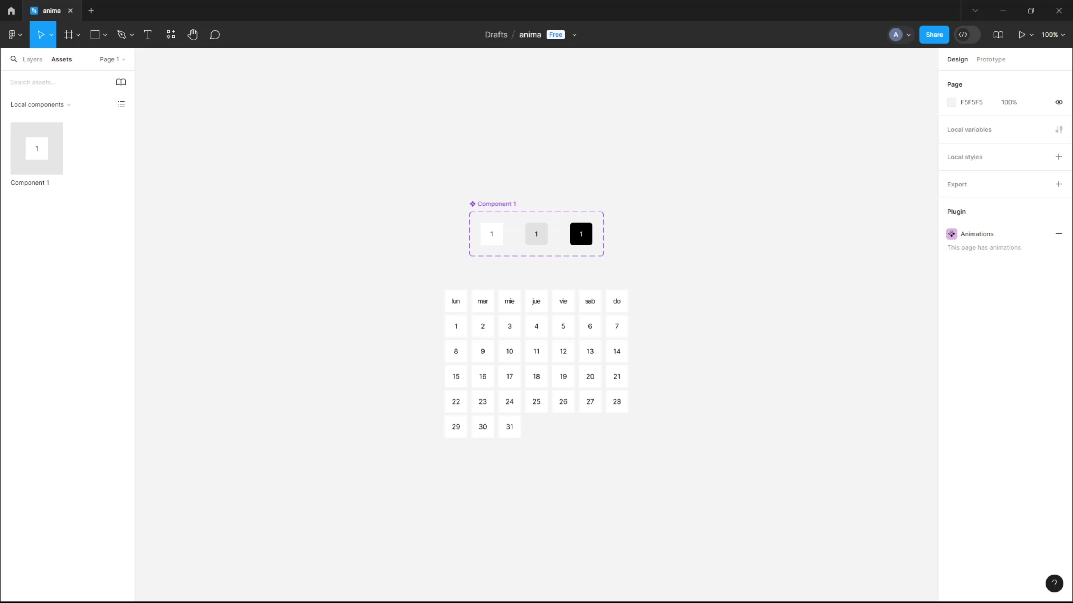
scroll(534, 319, "up", 1)
scroll(534, 319, "up", 2)
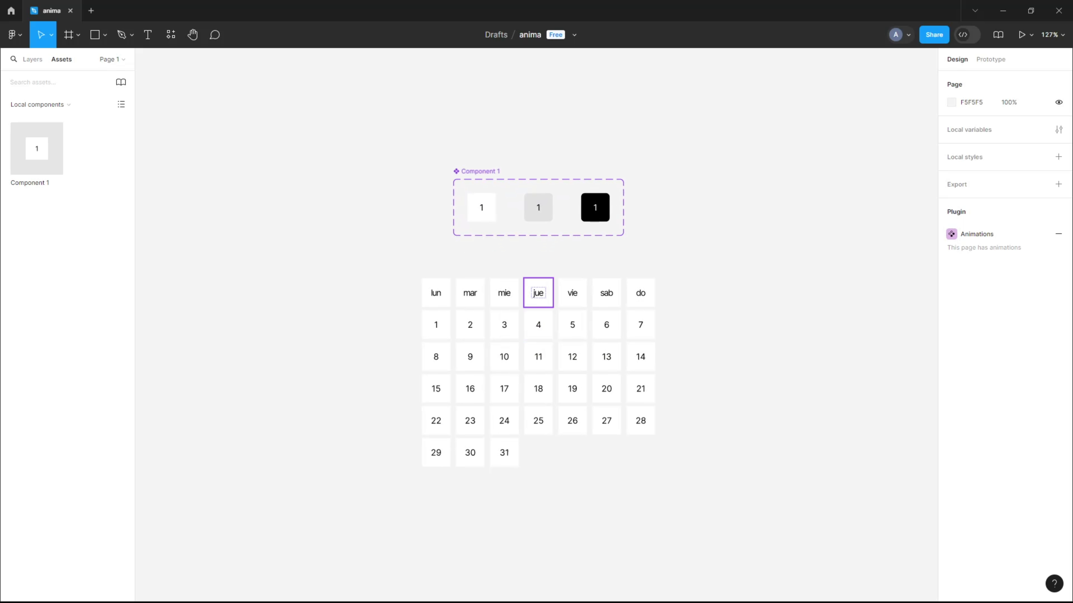
scroll(534, 319, "up", 2)
Ungroup the weekday header so lun–do become plain text labels
left_click_drag(392, 287, 507, 246)
right_click(638, 199)
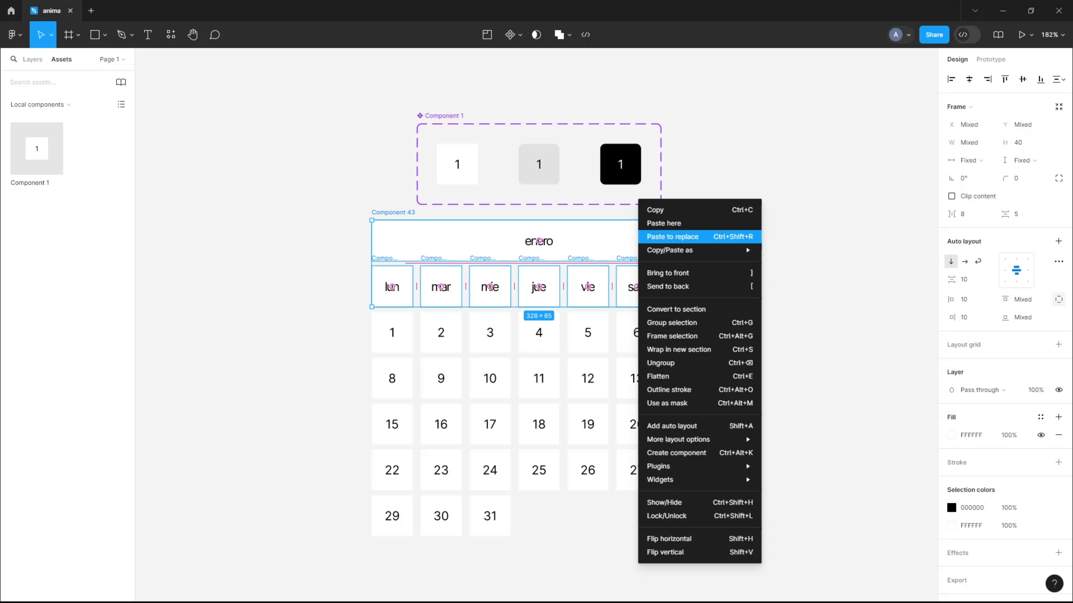
left_click(660, 363)
key("Escape")
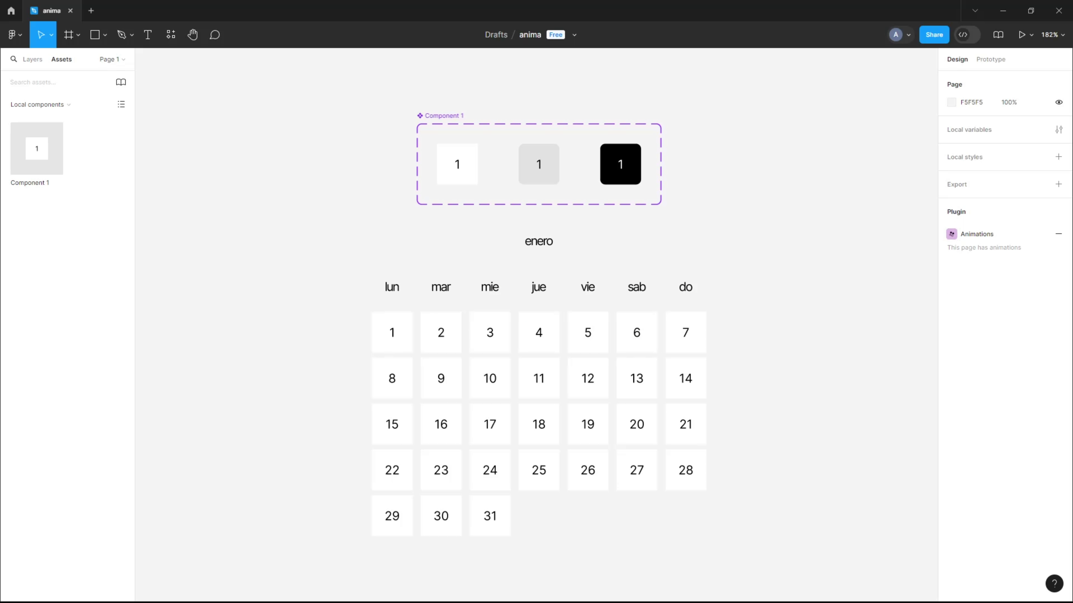
Select the whole calendar to check its 328 × 297.5 size, then zoom out
left_click_drag(329, 240, 741, 538)
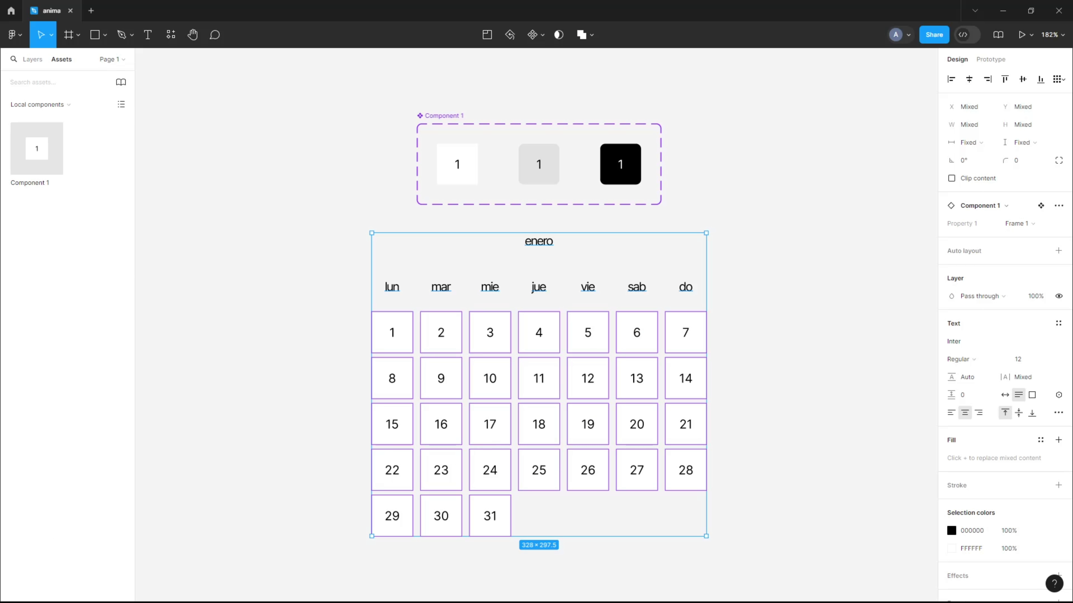
key("Escape")
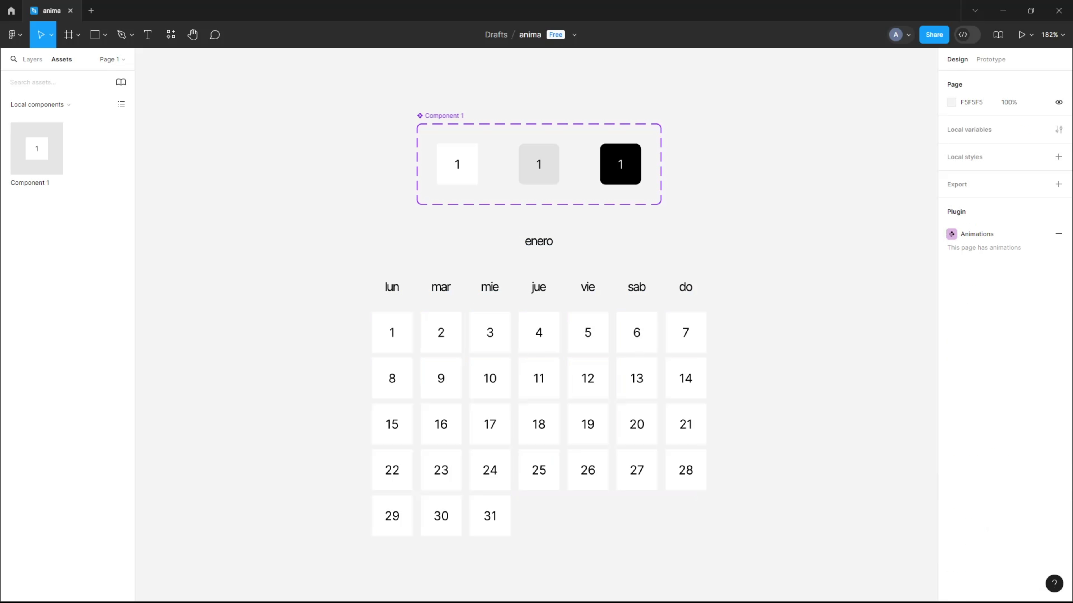
scroll(771, 308, "down", 1)
scroll(772, 308, "down", 4)
Add a 400 × 400 frame, Frame 1, to the right of the calendar
key("h")
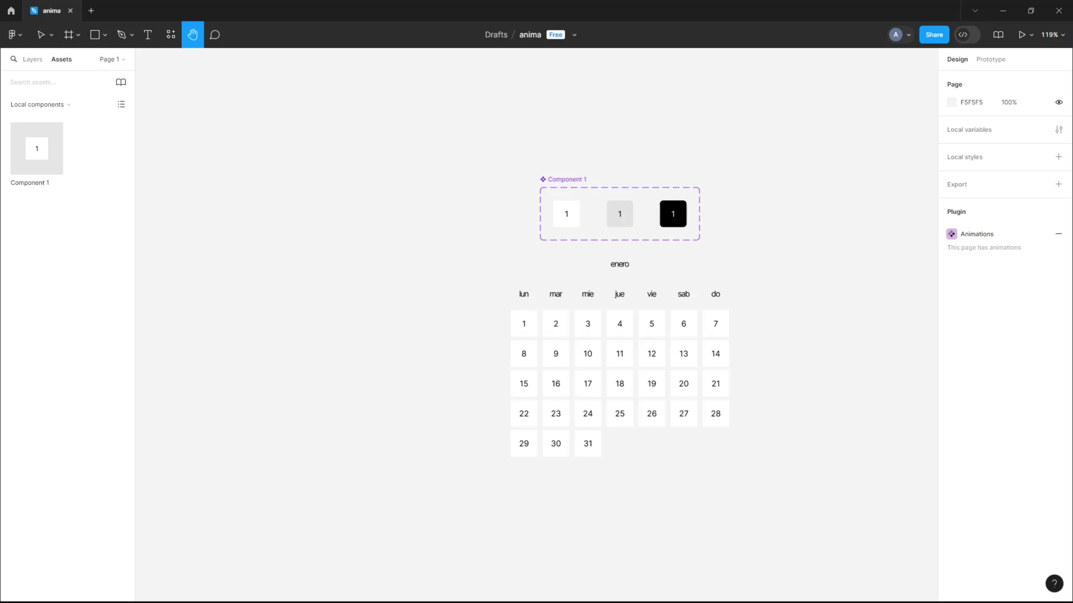
mouse_move(633, 296)
left_mouse_down()
mouse_move(517, 312)
mouse_move(363, 311)
left_mouse_up()
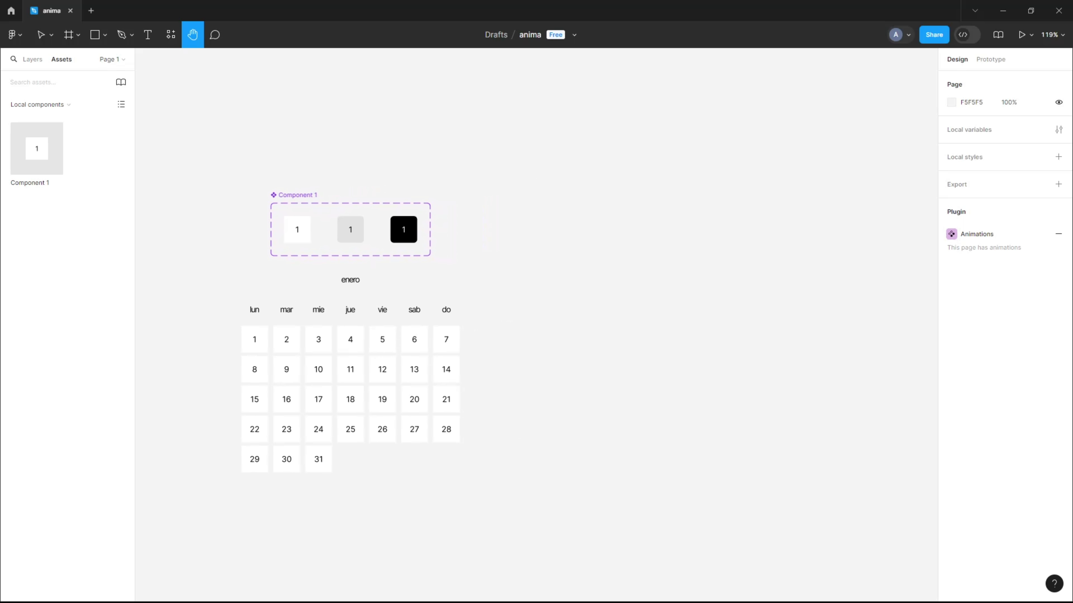
left_click(78, 35)
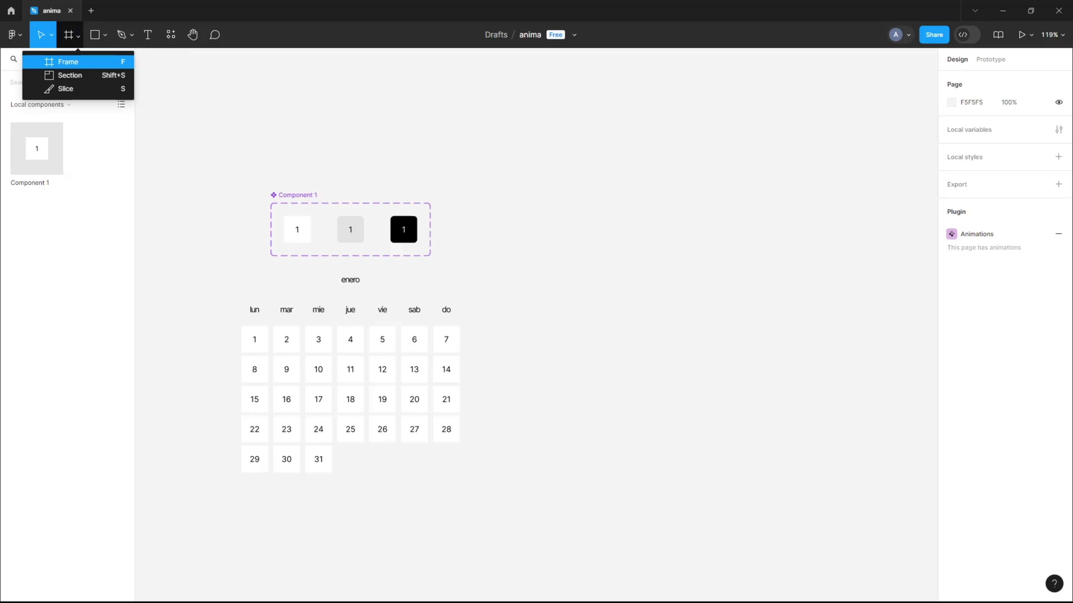
left_click(68, 62)
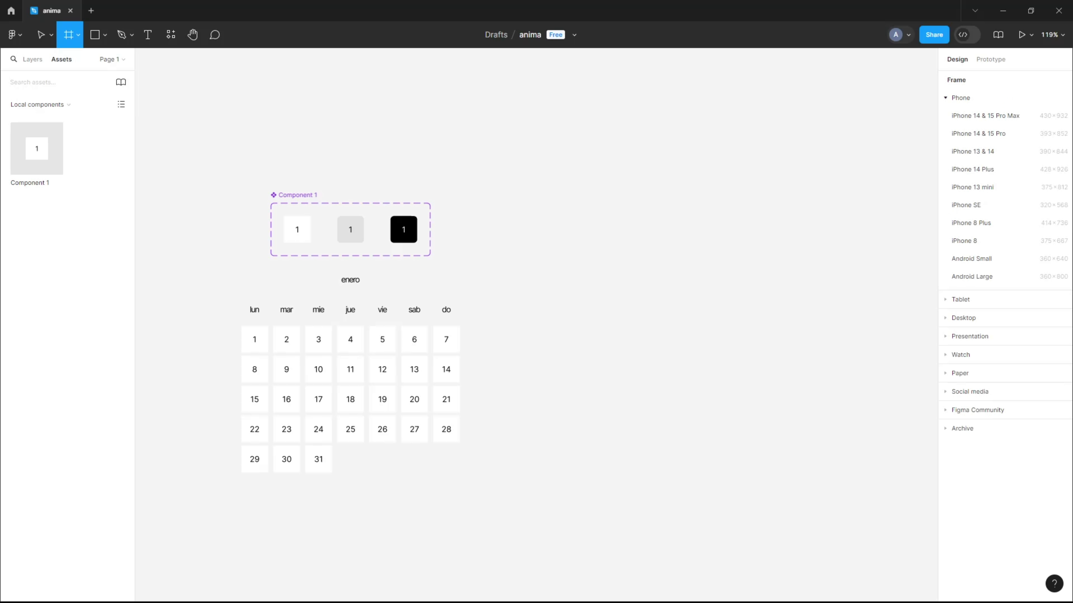
left_click(579, 239)
left_click(967, 143)
type("400")
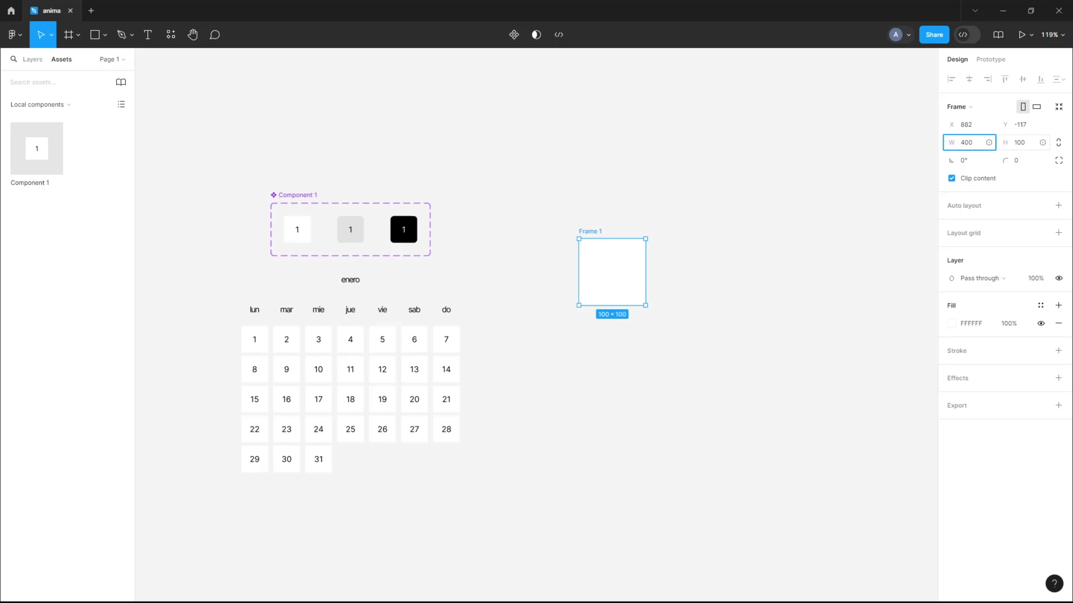
key("Tab")
type("400")
key("Return")
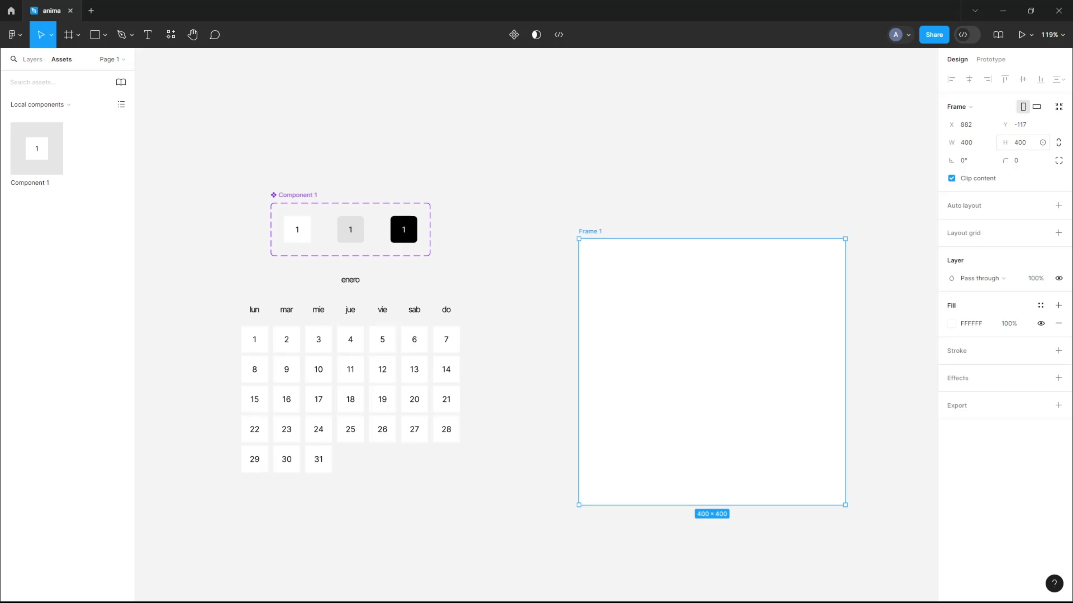
key("Escape")
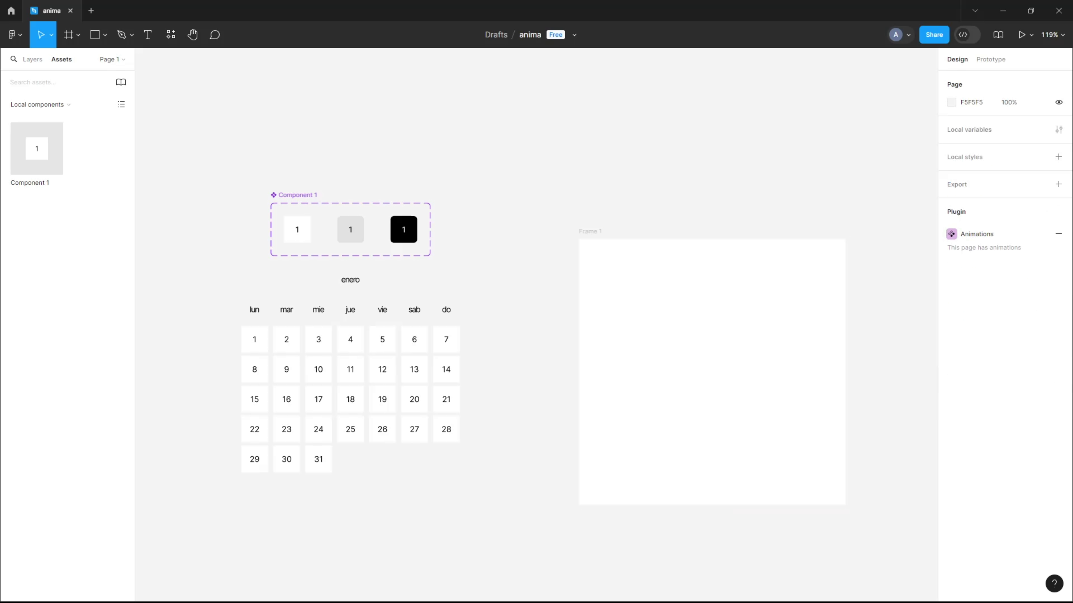
Move the whole calendar into Frame 1, centred
left_click_drag(228, 273, 464, 471)
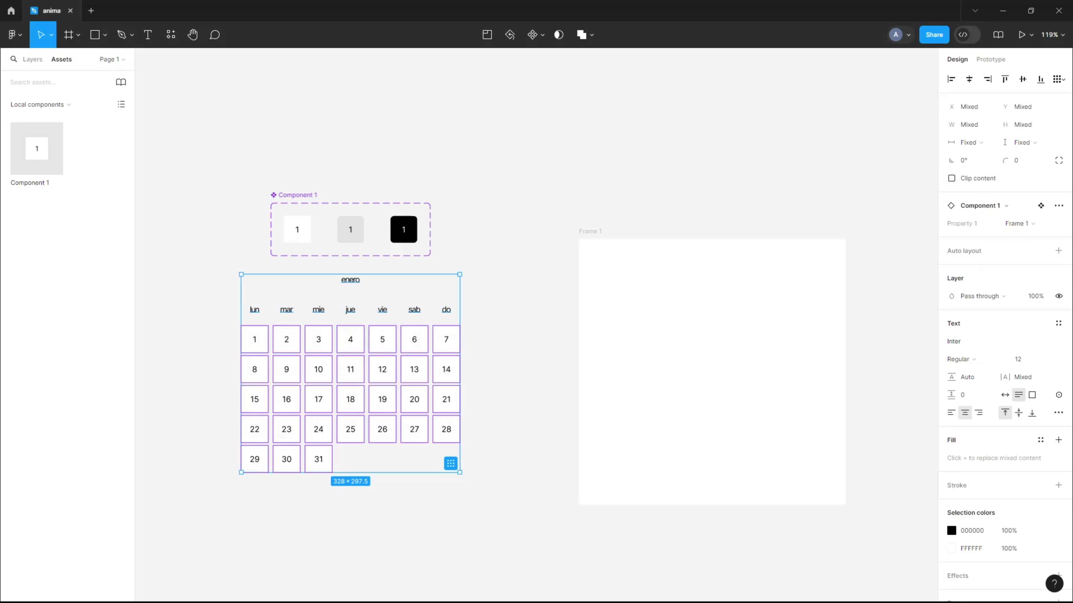
left_click_drag(350, 372, 712, 370)
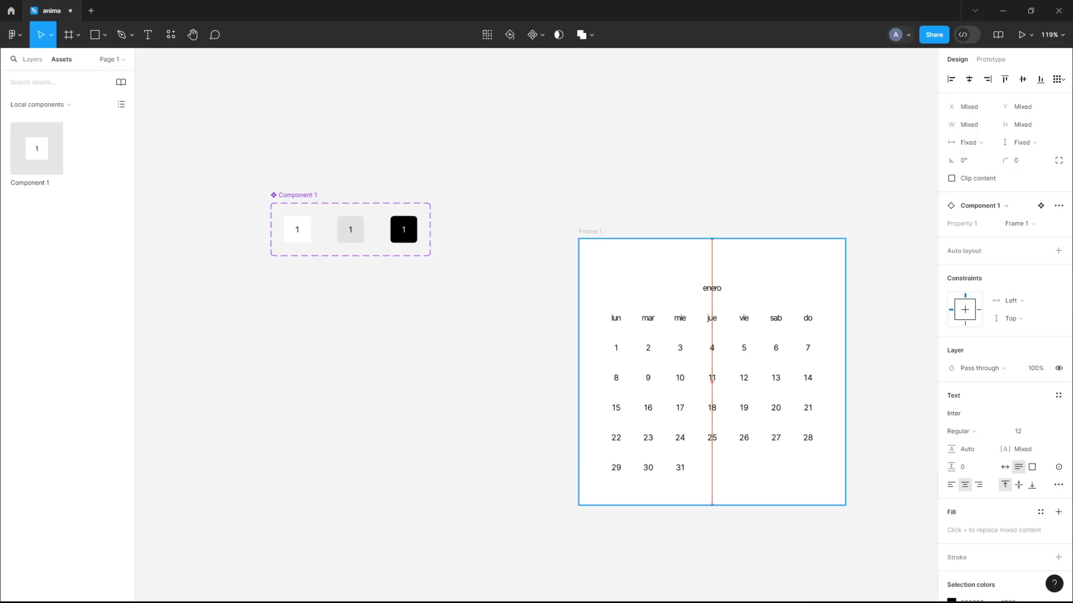
left_click_drag(712, 372, 711, 372)
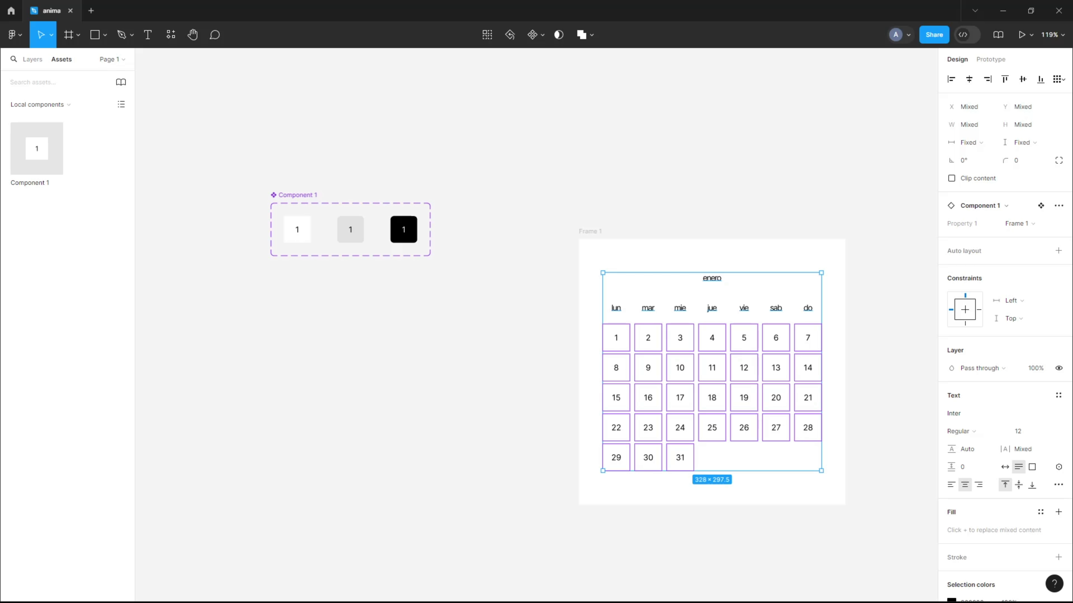
Place Frame 1 beside the component, recentre the view and select the frame
left_click_drag(590, 231, 464, 194)
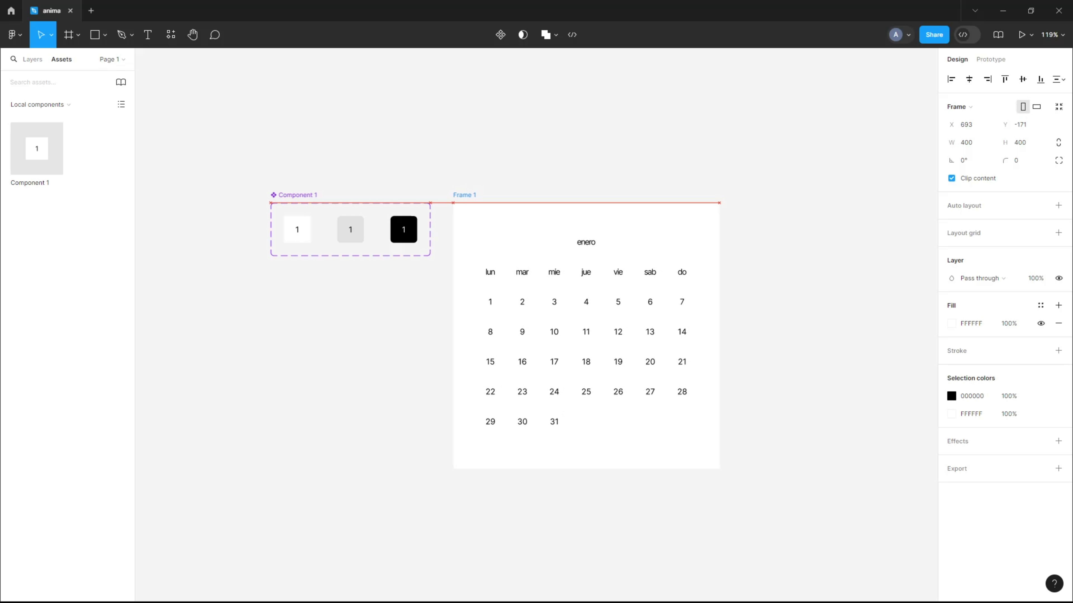
key("Escape")
key("h")
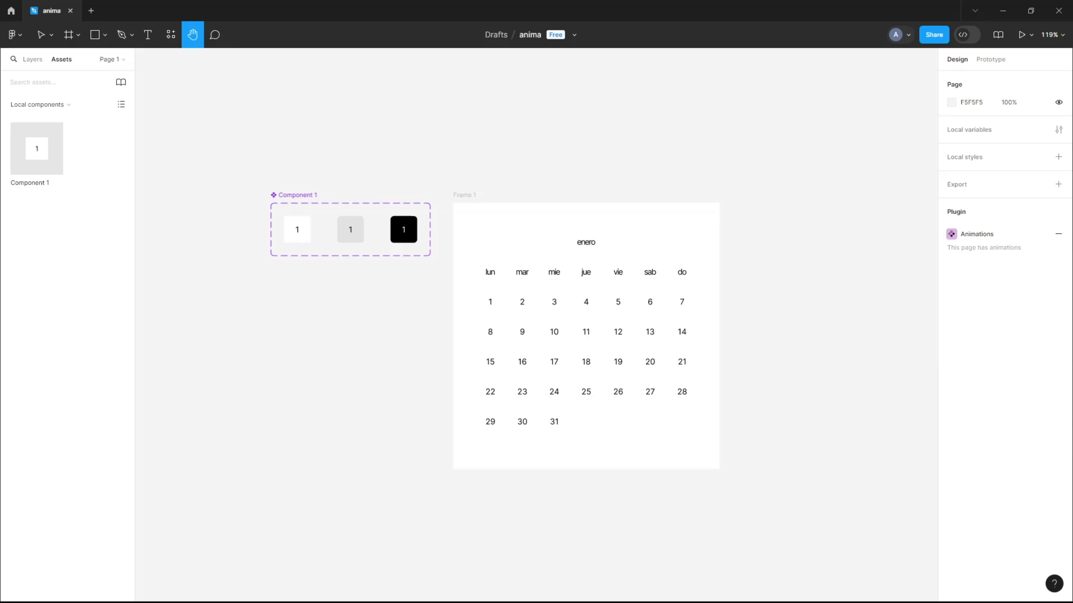
mouse_move(548, 295)
left_mouse_down()
mouse_move(629, 320)
mouse_move(601, 308)
left_mouse_up()
key("v")
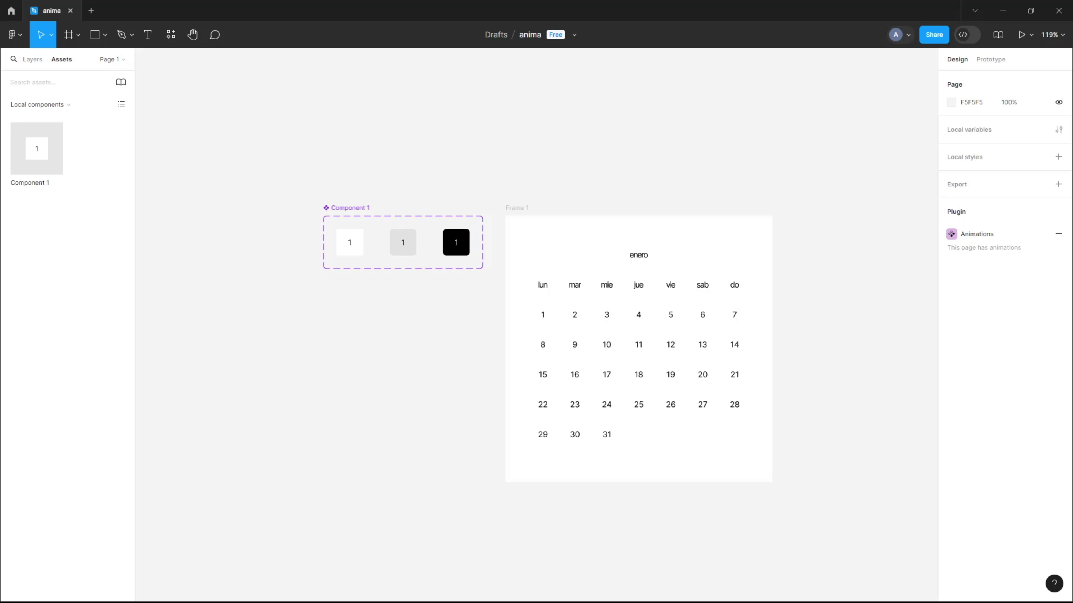
left_click(638, 284)
Finish editing the calendar labels and launch the prototype preview of Frame 1
left_click(1021, 35)
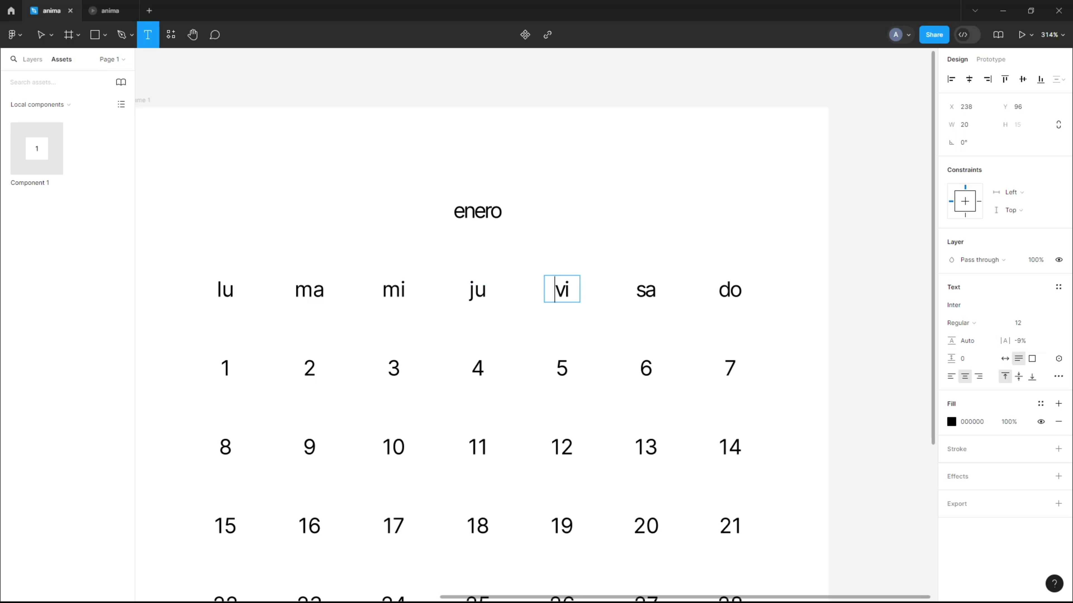
key("Tab")
key("Tab")
key("Tab")
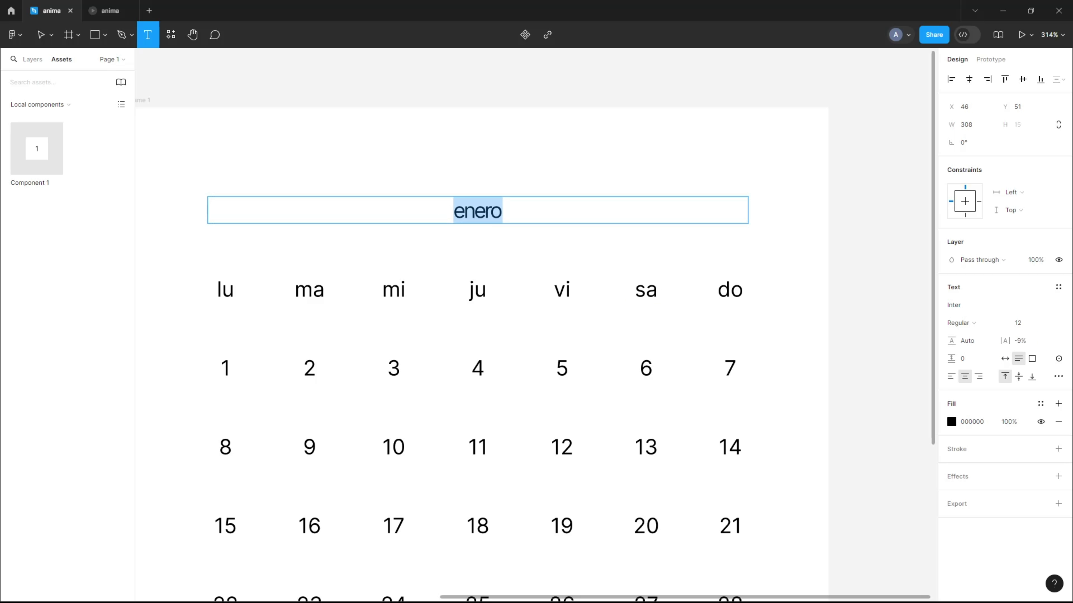
key("Escape")
key("ctrl+alt+Return")
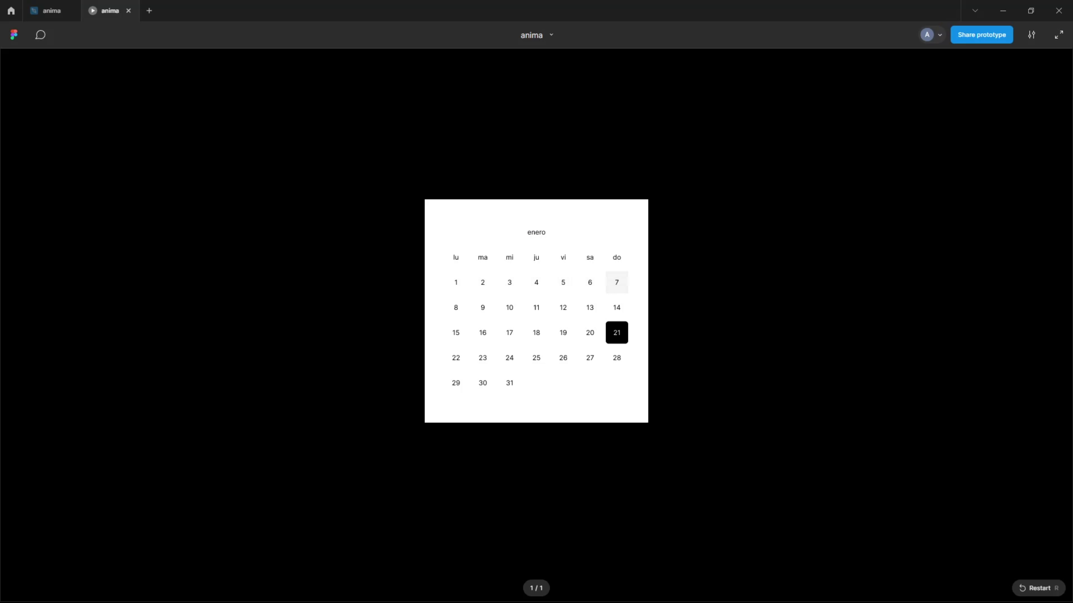
Toggle days 4, 11 and 18 to the black selected state in the preview
left_click(535, 282)
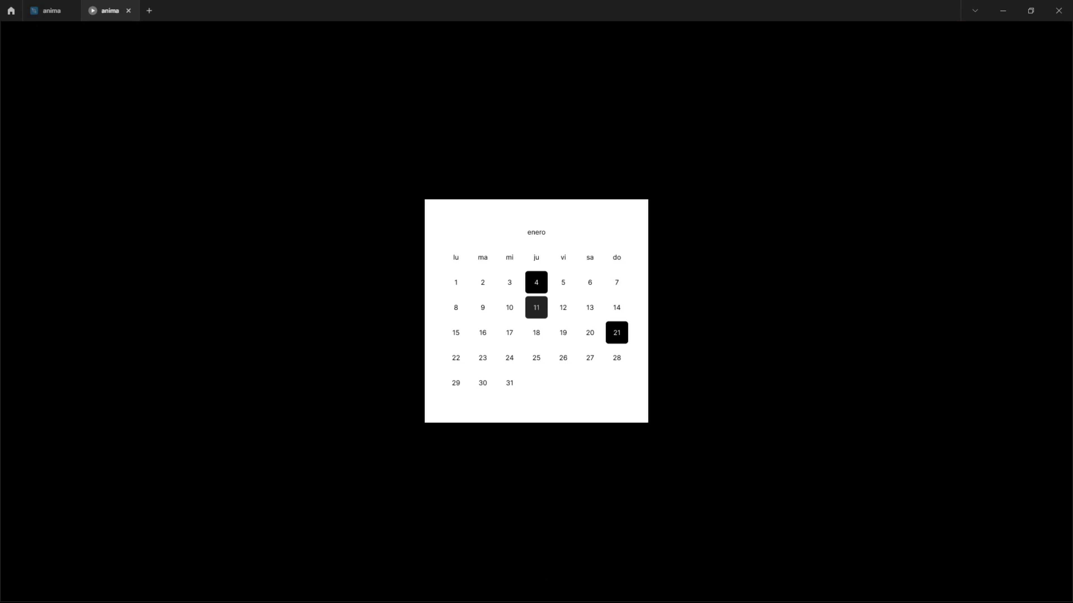
left_click(536, 332)
left_click(536, 358)
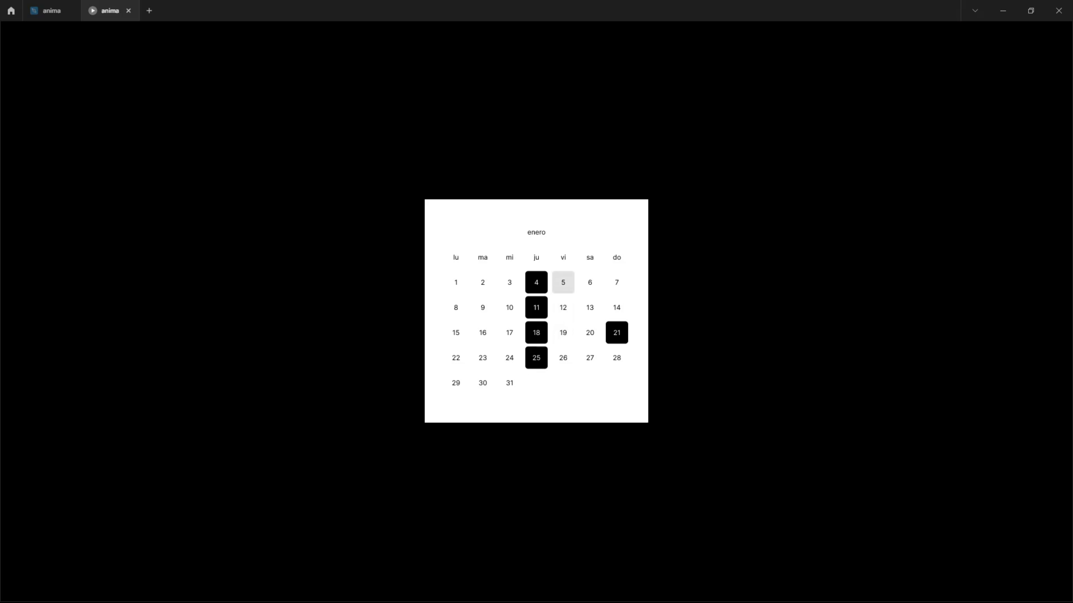